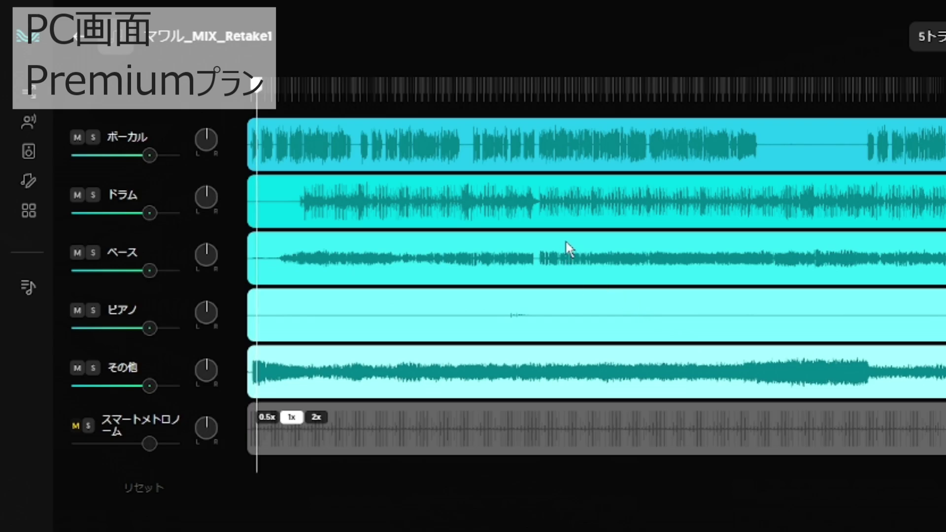
# - Start playback of マワル_MIX_Retake1 partway through the song and audition the その他 and ピアノ tracks in solo, one after the other
pyautogui.click(490, 89)
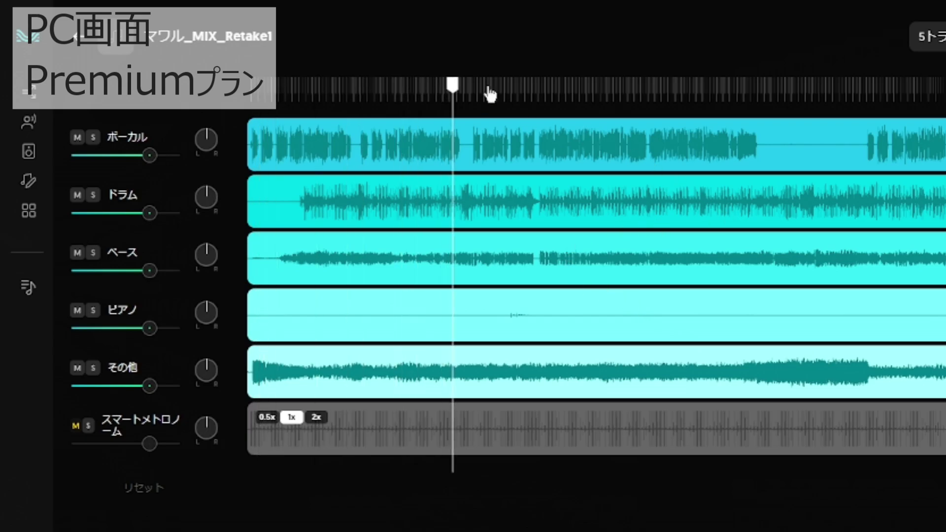
pyautogui.click(93, 370)
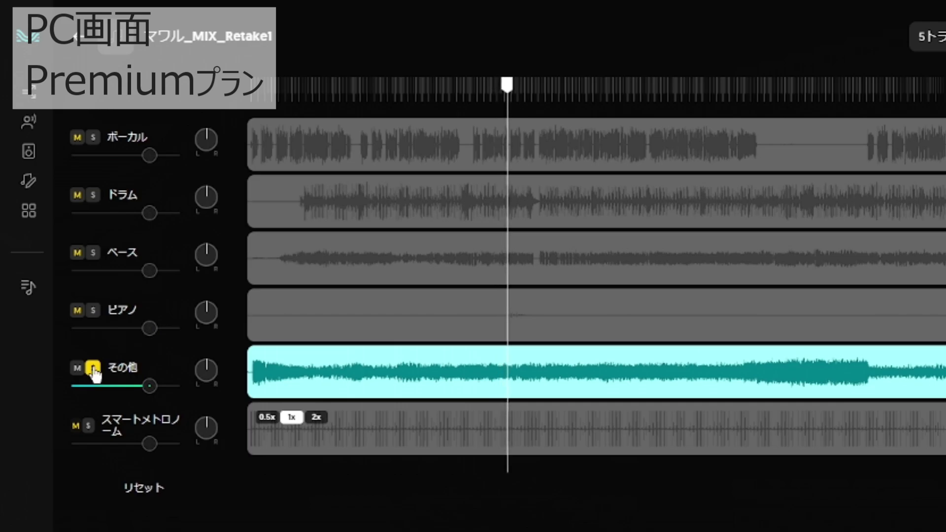
pyautogui.click(93, 369)
pyautogui.click(92, 310)
pyautogui.click(93, 311)
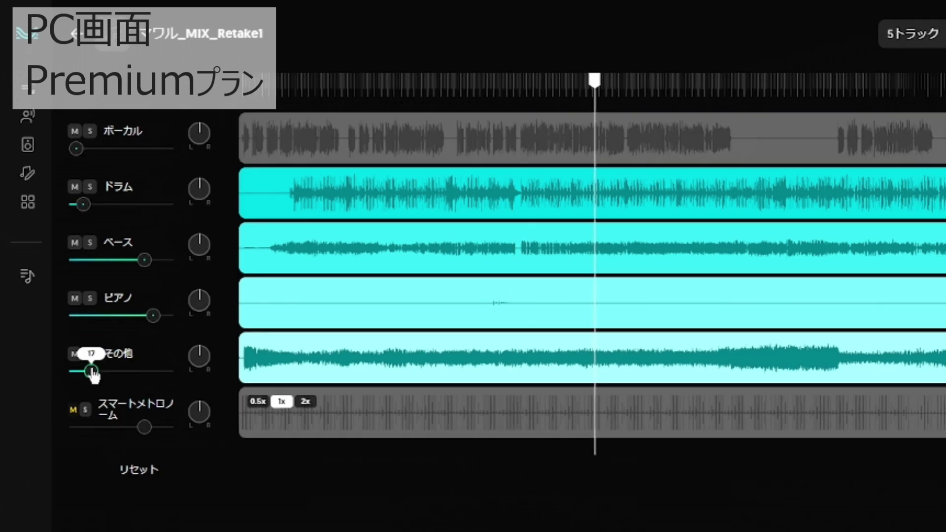
# - Rebalance the mix by raising ピアノ to 100 and lowering ベース, followed by lowering ピアノ and raising その他
pyautogui.moveTo(144, 315); pyautogui.dragTo(166, 316)
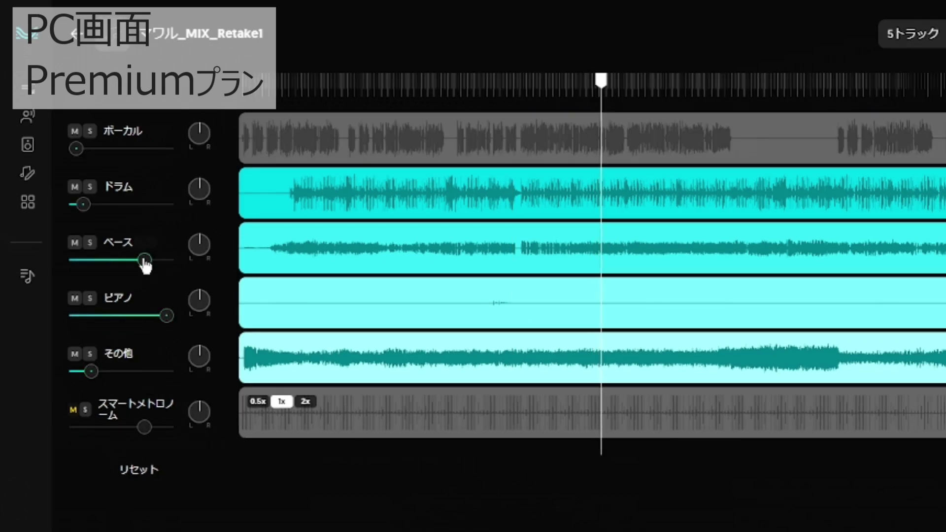
pyautogui.moveTo(145, 262); pyautogui.dragTo(103, 260)
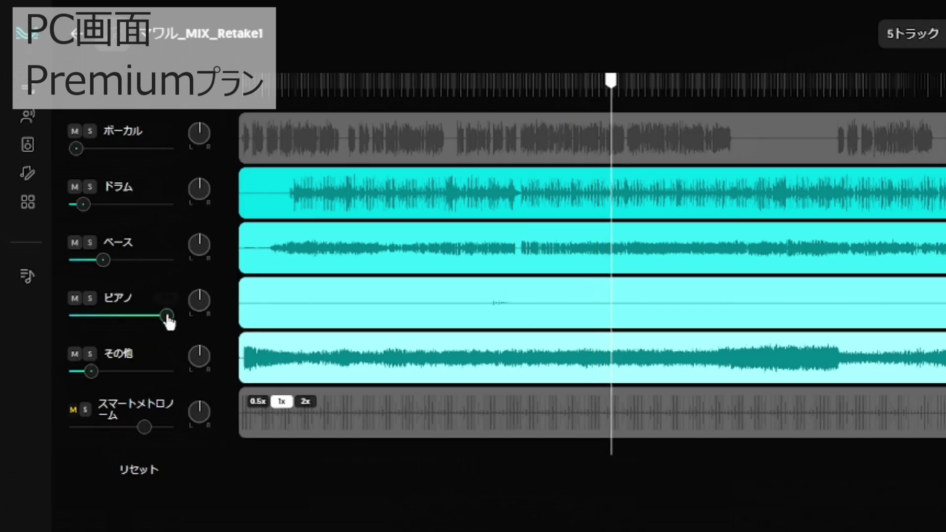
pyautogui.moveTo(166, 316); pyautogui.dragTo(119, 316)
pyautogui.moveTo(91, 371); pyautogui.dragTo(166, 371)
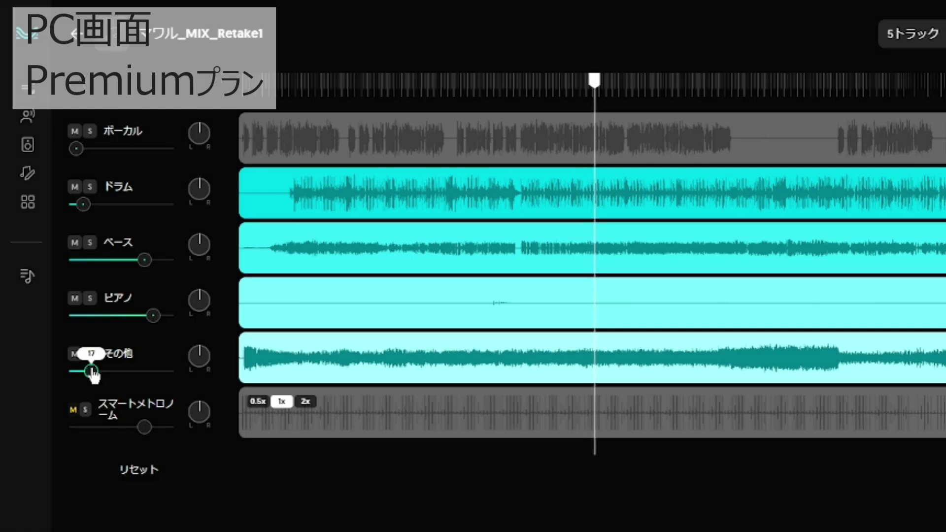
pyautogui.moveTo(144, 315); pyautogui.dragTo(184, 323)
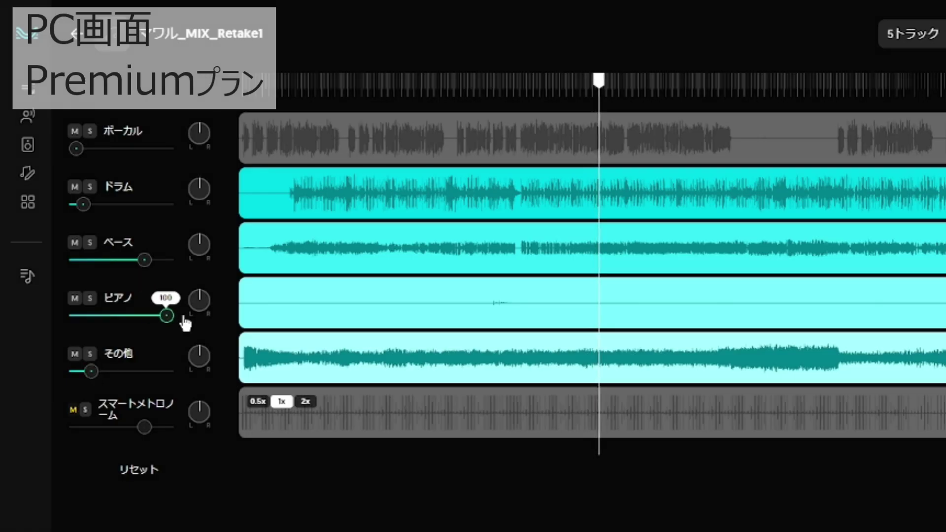
pyautogui.moveTo(144, 261); pyautogui.dragTo(103, 260)
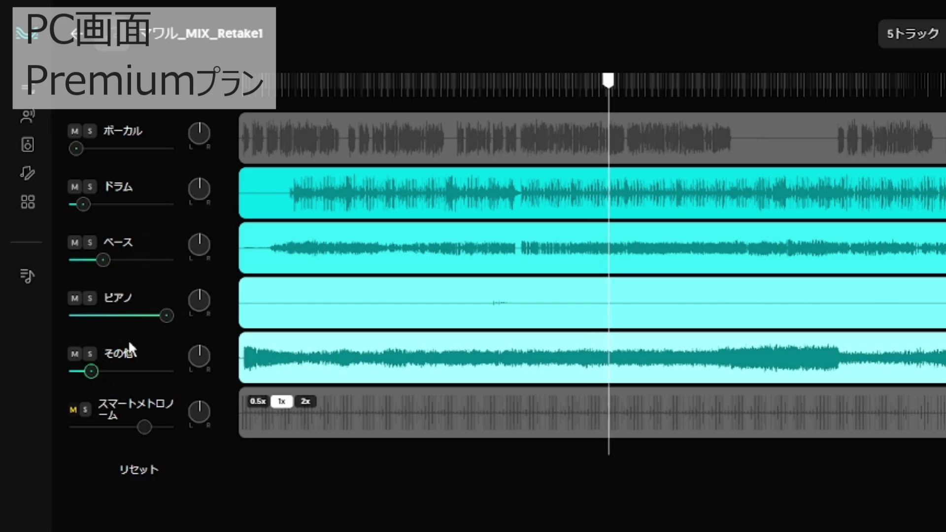
pyautogui.moveTo(166, 316); pyautogui.dragTo(118, 316)
pyautogui.moveTo(91, 371); pyautogui.dragTo(150, 372)
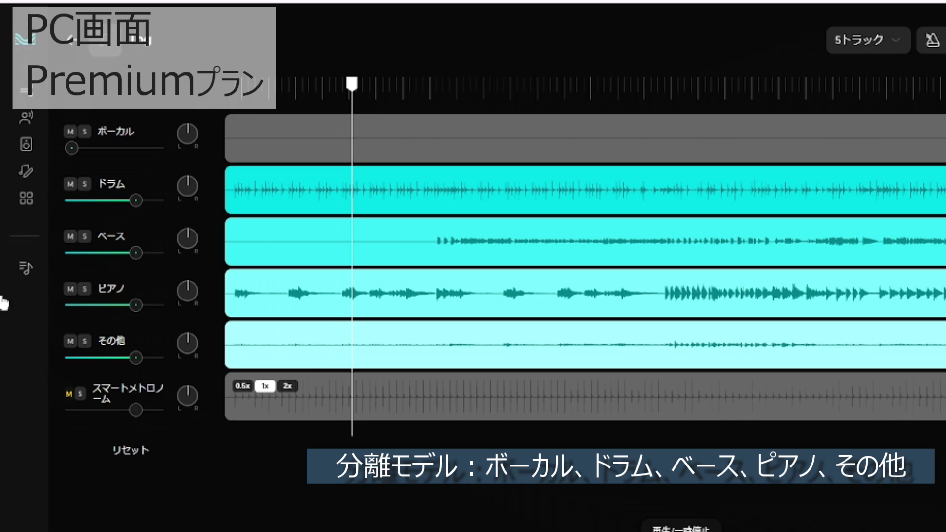
# - Audition the ピアノ track in solo, and lower the volumes of ベース, その他 and ドラム, bringing ドラム to 7
pyautogui.click(85, 289)
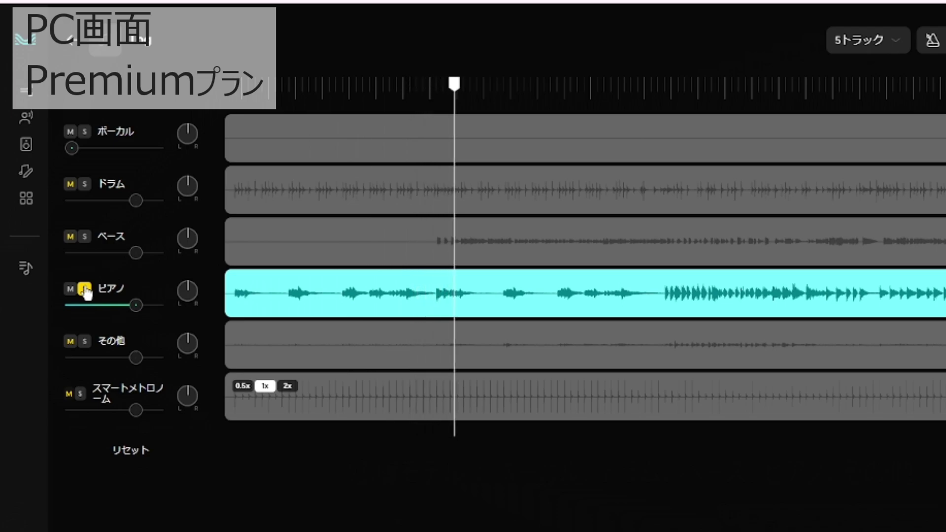
pyautogui.click(84, 289)
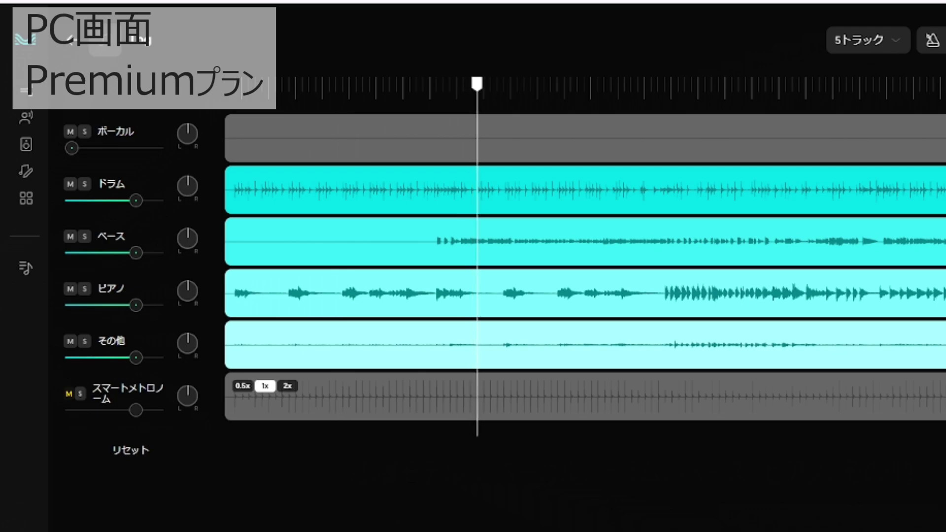
pyautogui.moveTo(136, 253); pyautogui.dragTo(88, 253)
pyautogui.moveTo(138, 358); pyautogui.dragTo(83, 358)
pyautogui.moveTo(136, 200); pyautogui.dragTo(77, 201)
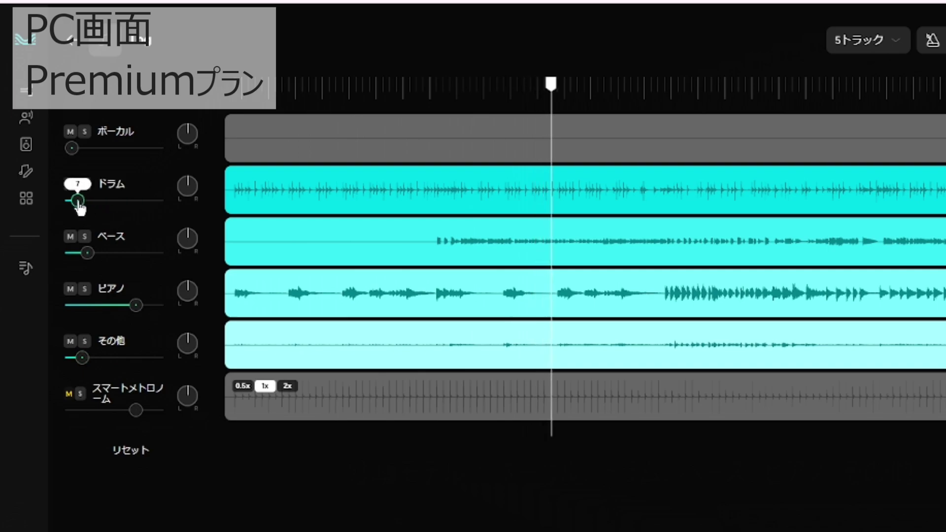
pyautogui.click(137, 201)
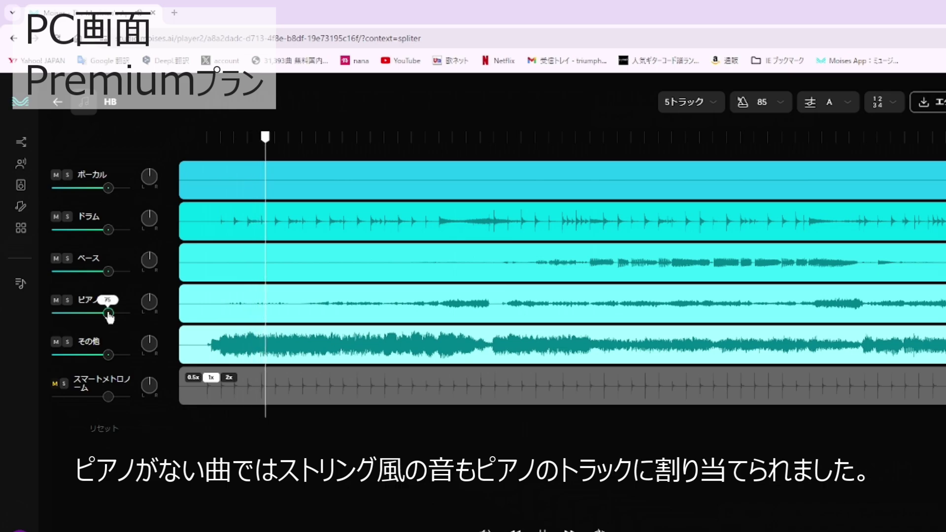
# - In the song HB, raise ピアノ to maximum volume and compare the sound with その他 at 0 and back up at 87
pyautogui.moveTo(110, 318); pyautogui.dragTo(124, 316)
pyautogui.moveTo(108, 355); pyautogui.dragTo(36, 352)
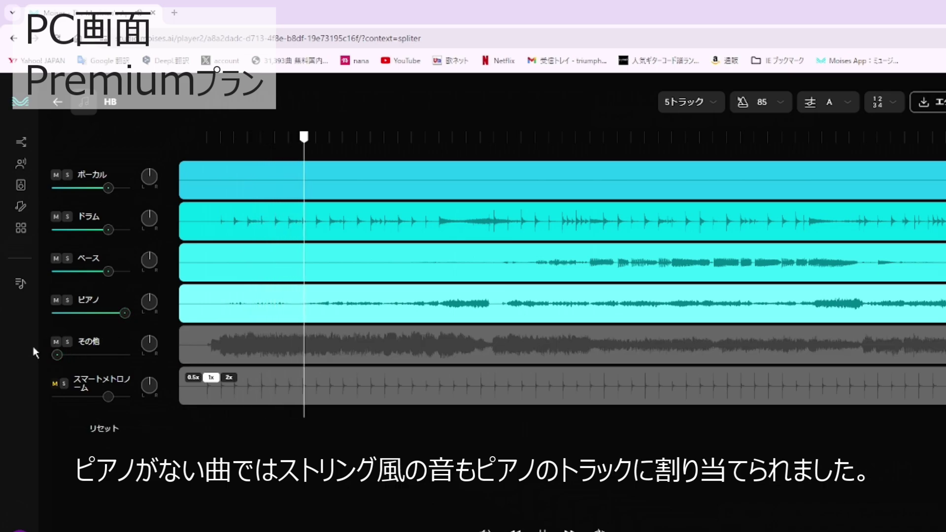
pyautogui.moveTo(59, 355)
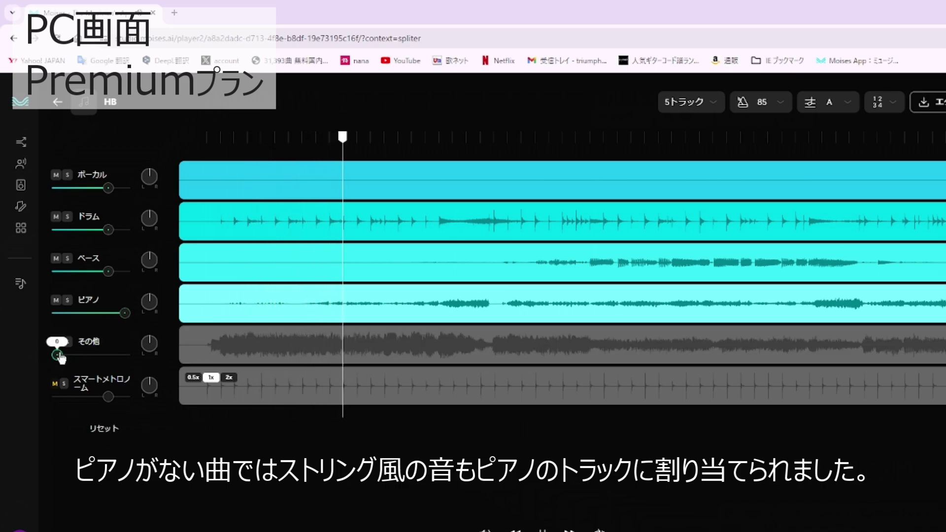
pyautogui.moveTo(58, 356); pyautogui.dragTo(115, 355)
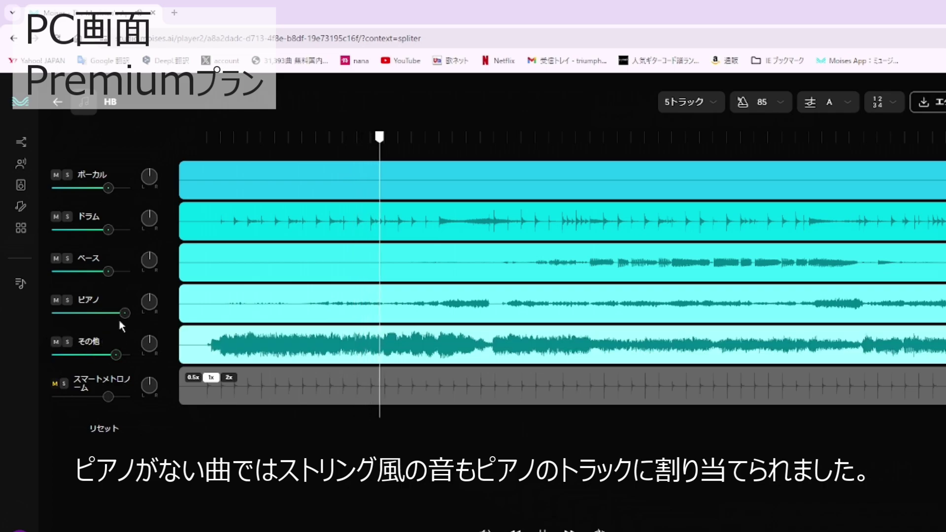
# - Lower ピアノ slightly, and cut その他 to 0 and bring it back up to compare the separation again
pyautogui.moveTo(119, 320)
pyautogui.mouseDown()
pyautogui.moveTo(48, 312)
pyautogui.moveTo(122, 314)
pyautogui.mouseUp()
pyautogui.moveTo(58, 319)
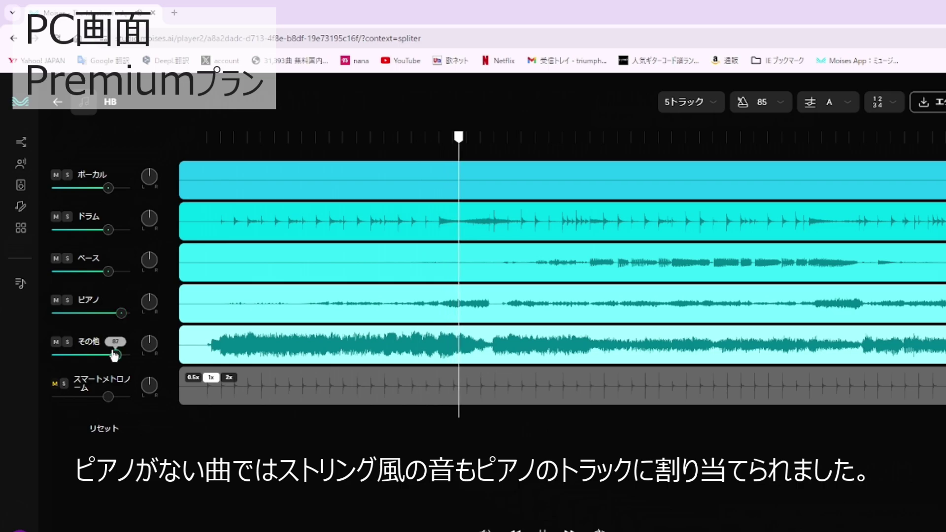
pyautogui.moveTo(116, 355); pyautogui.dragTo(41, 360)
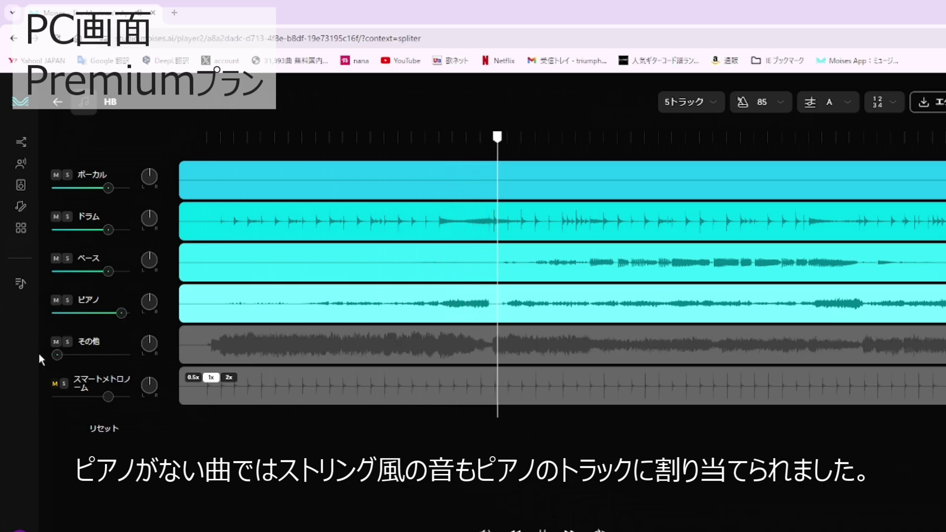
pyautogui.moveTo(58, 357)
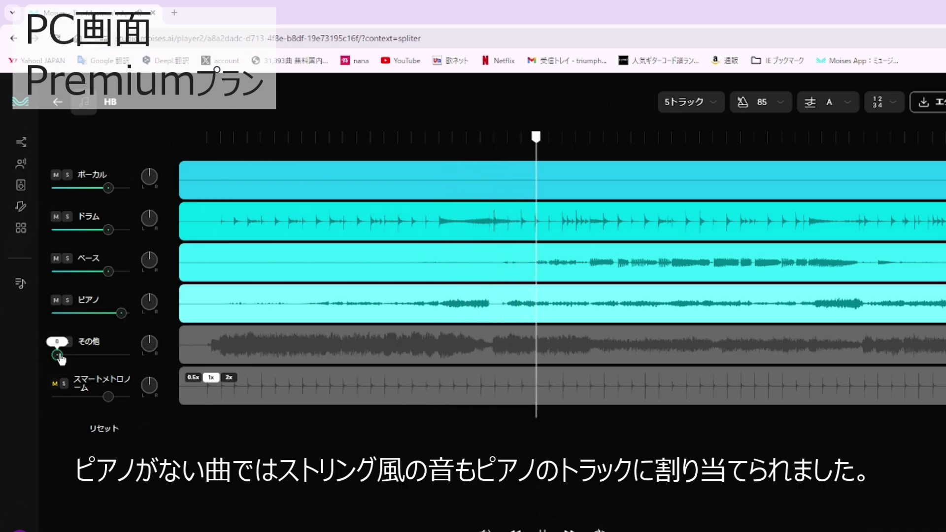
pyautogui.moveTo(57, 355); pyautogui.dragTo(116, 355)
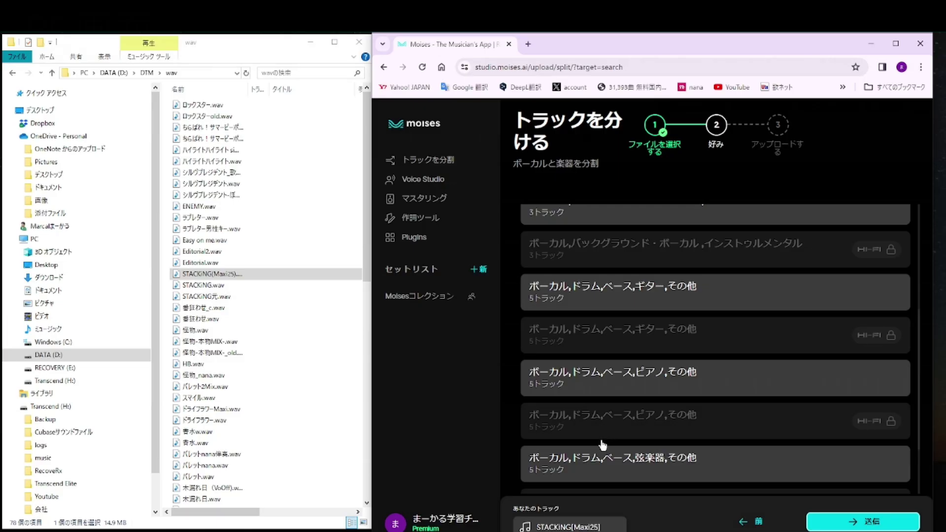
# - Choose the five-track separation ボーカル, ドラム, ベース, 弦楽器, その他 for STACKING[Maxi25] and submit it
pyautogui.click(652, 473)
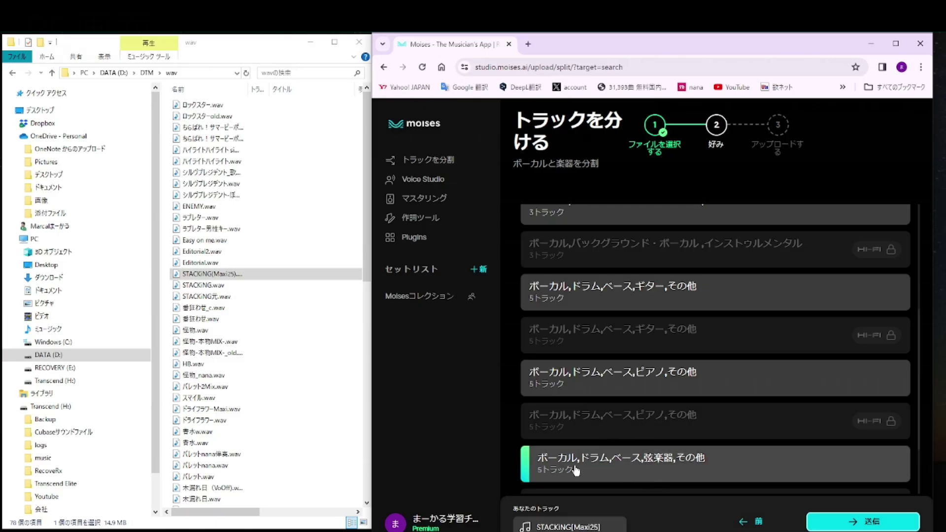
pyautogui.click(871, 523)
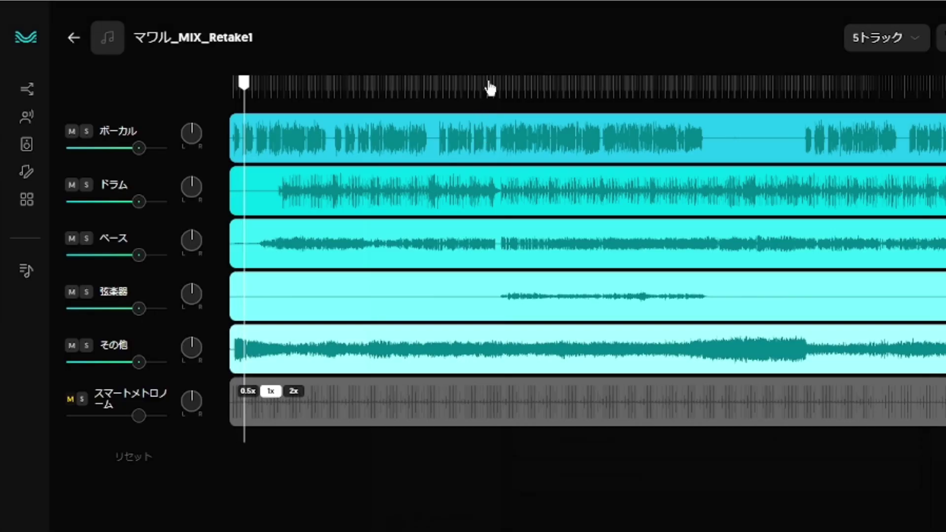
# - Move playback of マワル_MIX_Retake1 to the start of the strings part and audition the 弦楽器 and その他 tracks in solo
pyautogui.click(490, 81)
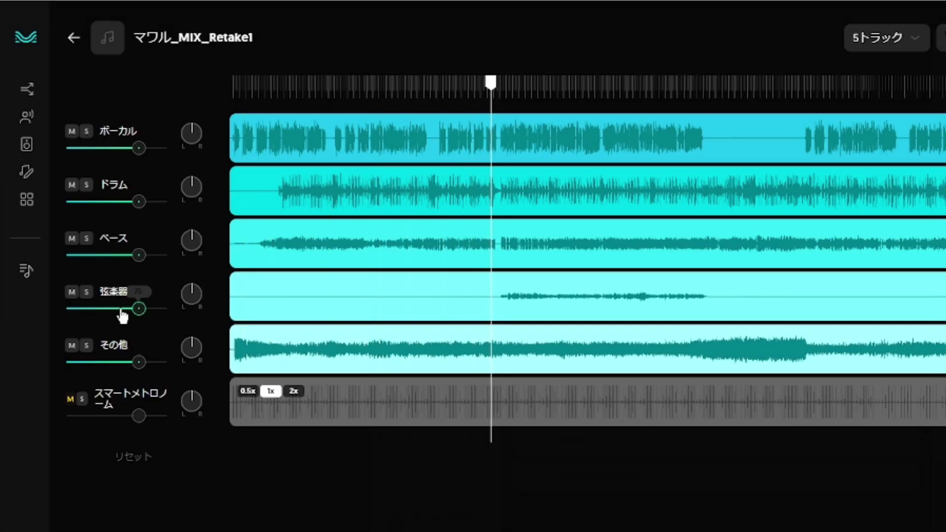
pyautogui.click(86, 294)
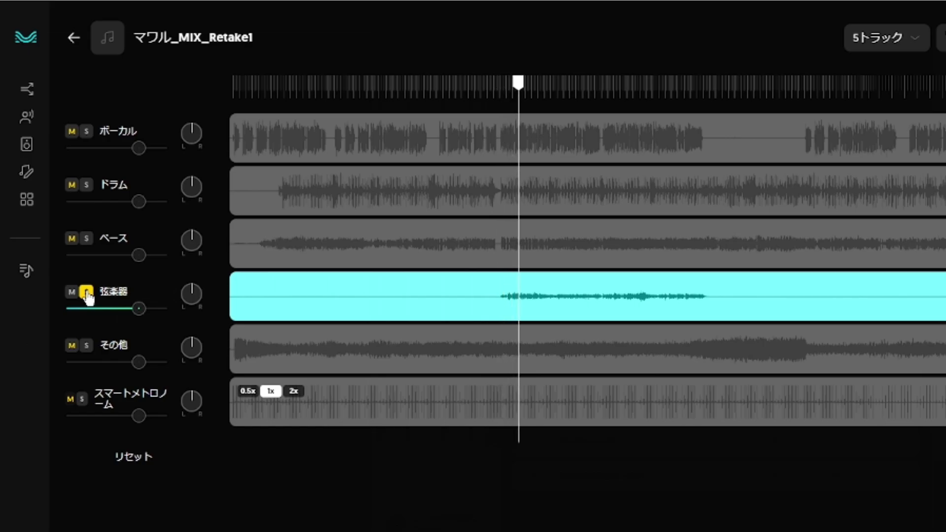
pyautogui.click(86, 293)
pyautogui.click(86, 346)
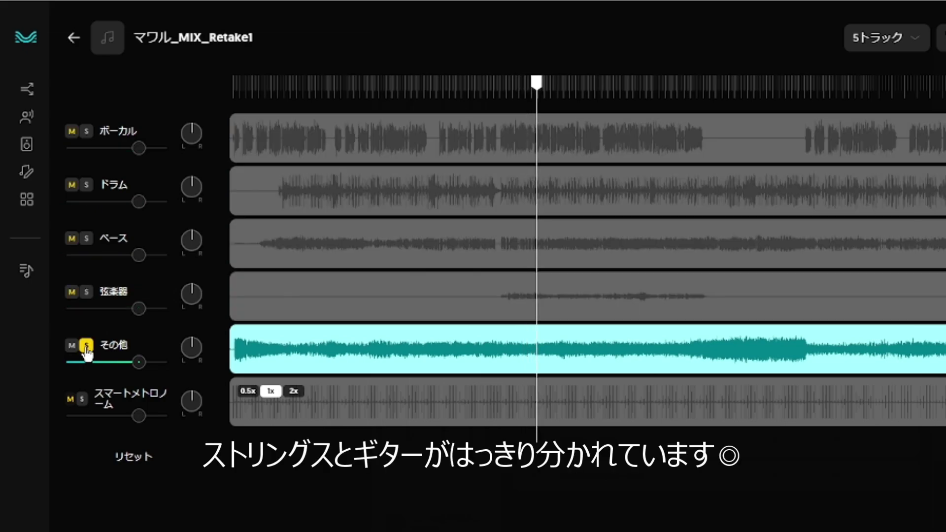
pyautogui.click(86, 346)
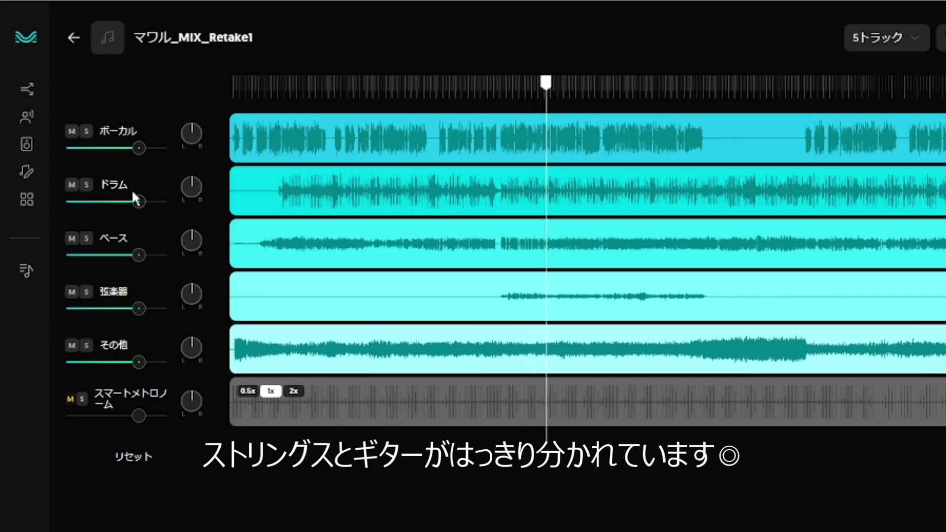
# - Bring out the strings by lowering ボーカル, ドラム, ベース and その他 and raising 弦楽器 close to maximum volume
pyautogui.moveTo(139, 148); pyautogui.dragTo(79, 151)
pyautogui.moveTo(140, 202); pyautogui.dragTo(105, 213)
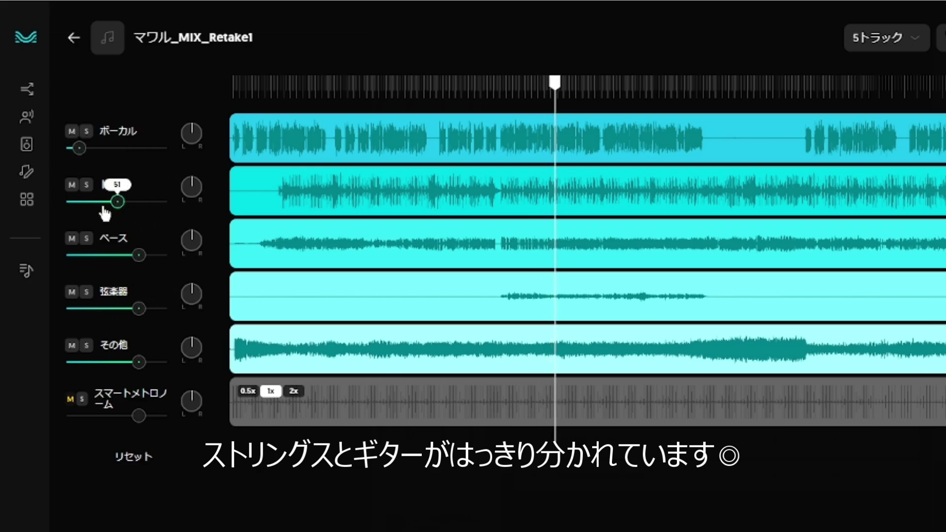
pyautogui.moveTo(140, 260); pyautogui.dragTo(85, 255)
pyautogui.moveTo(139, 308); pyautogui.dragTo(158, 310)
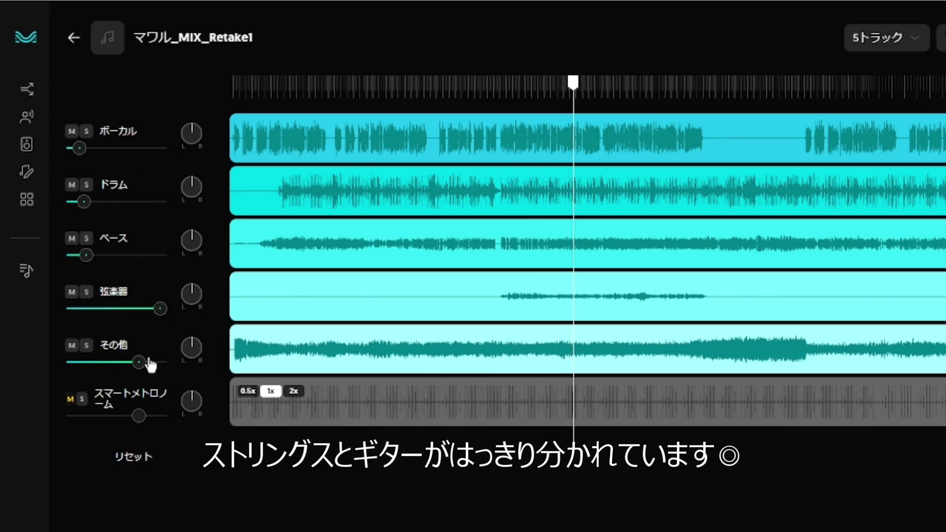
pyautogui.moveTo(148, 361); pyautogui.dragTo(85, 370)
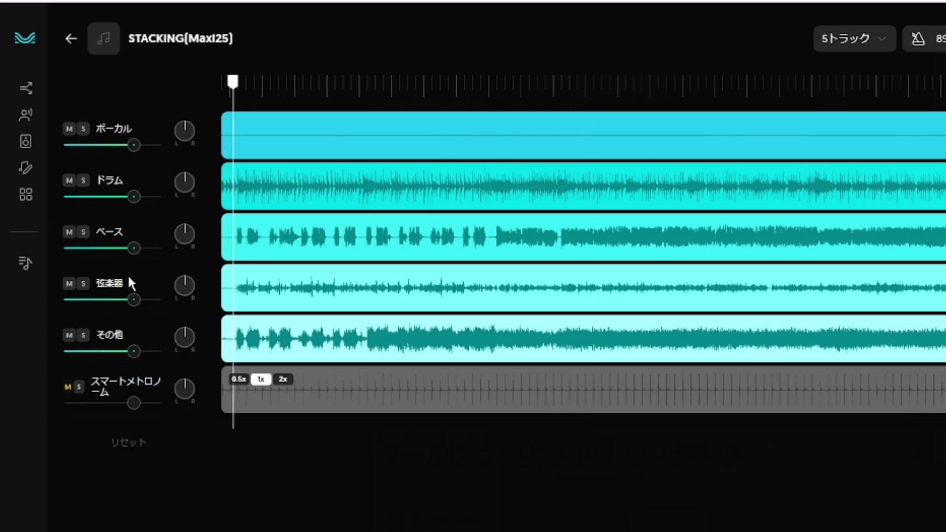
# - In STACKING[Maxi25], cut その他 to 0, audition 弦楽器 in solo, and restore the full mix with その他 at 71
pyautogui.click(135, 298)
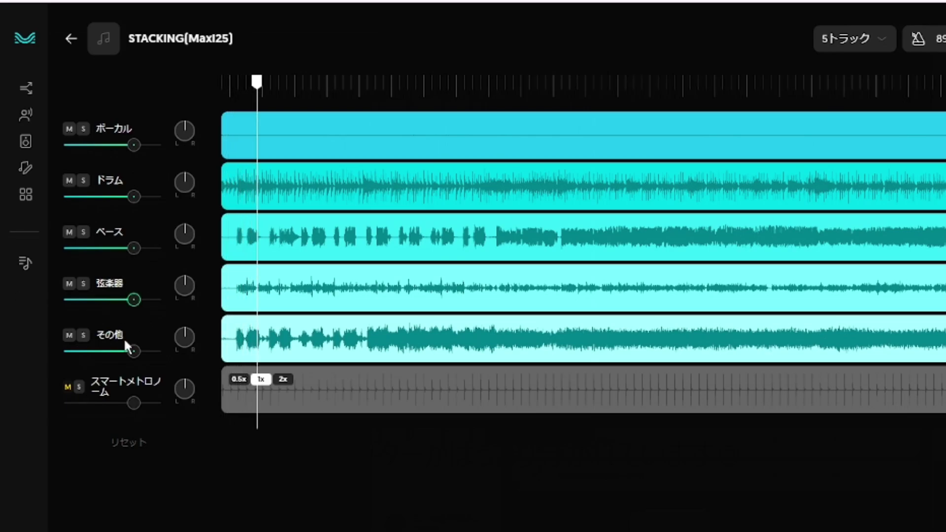
pyautogui.moveTo(132, 351); pyautogui.dragTo(52, 354)
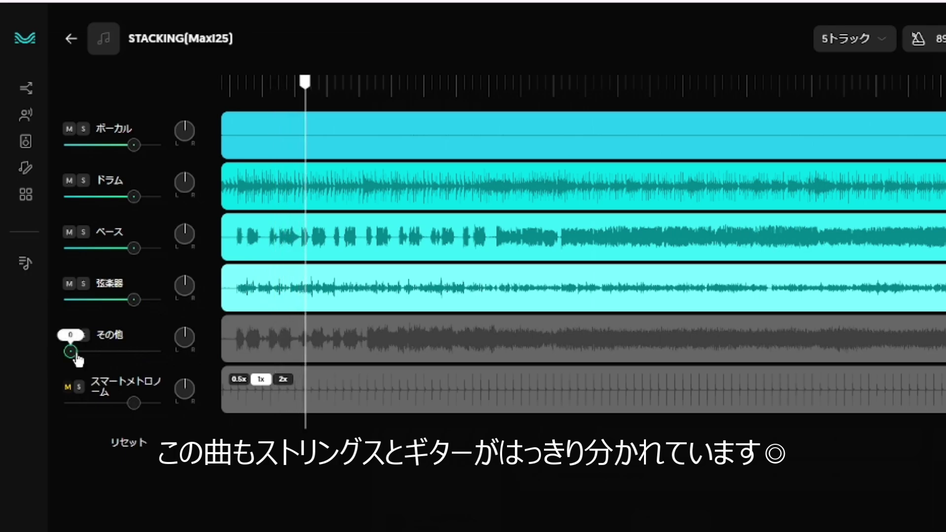
pyautogui.click(85, 285)
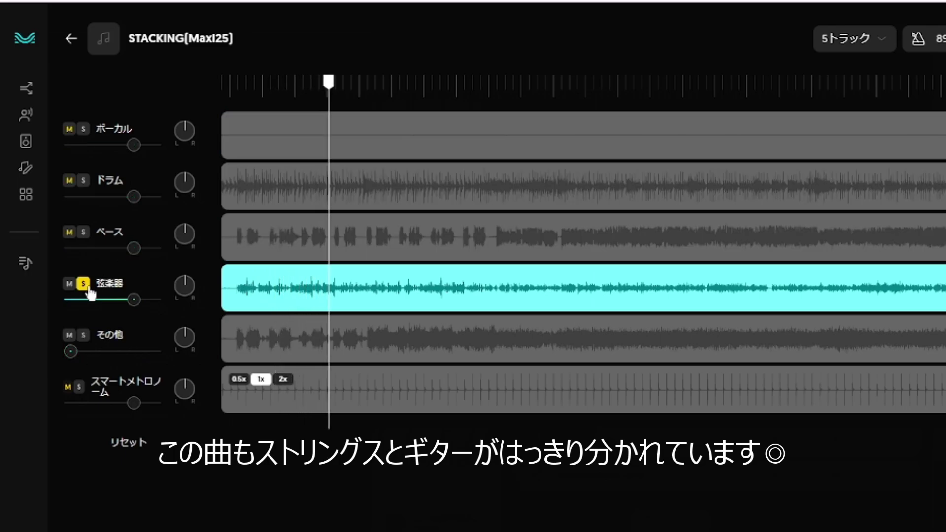
pyautogui.moveTo(70, 355)
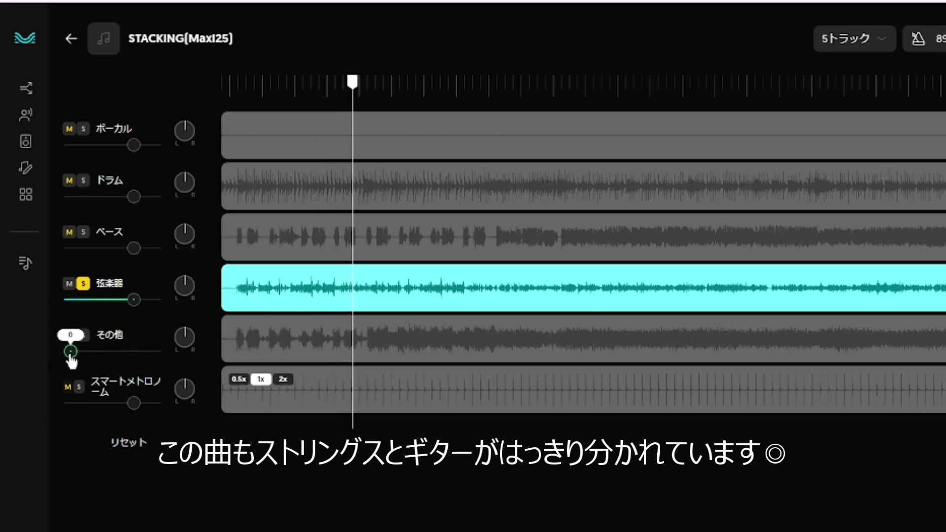
pyautogui.moveTo(73, 353); pyautogui.dragTo(130, 351)
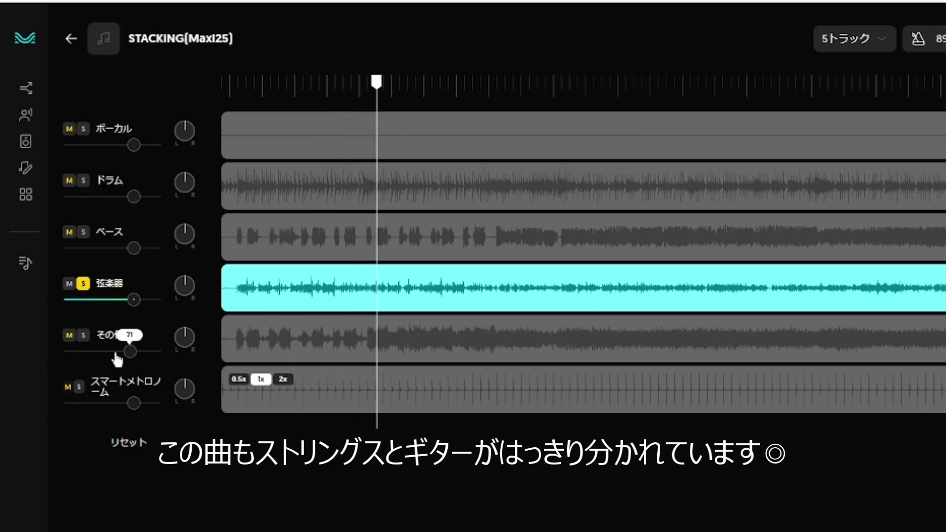
pyautogui.click(84, 284)
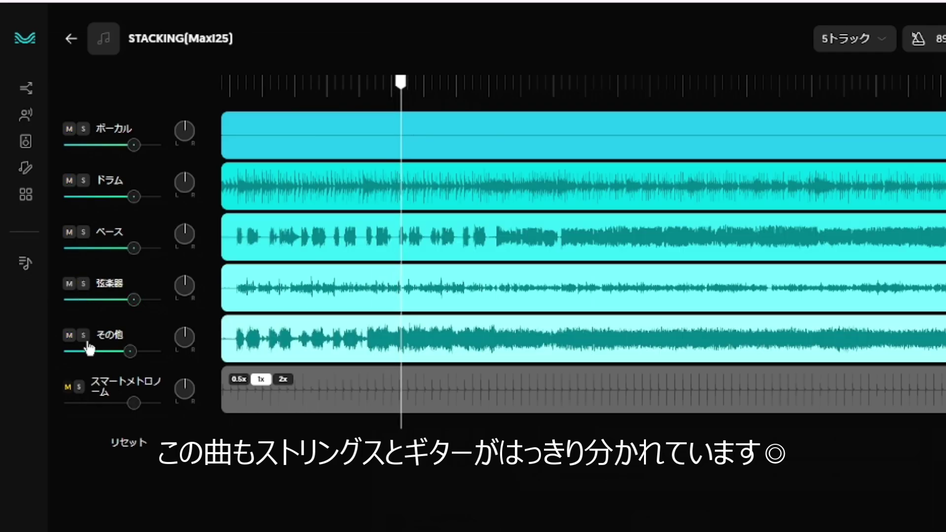
# - Audition the その他 track of STACKING[Maxi25] in solo
pyautogui.click(83, 336)
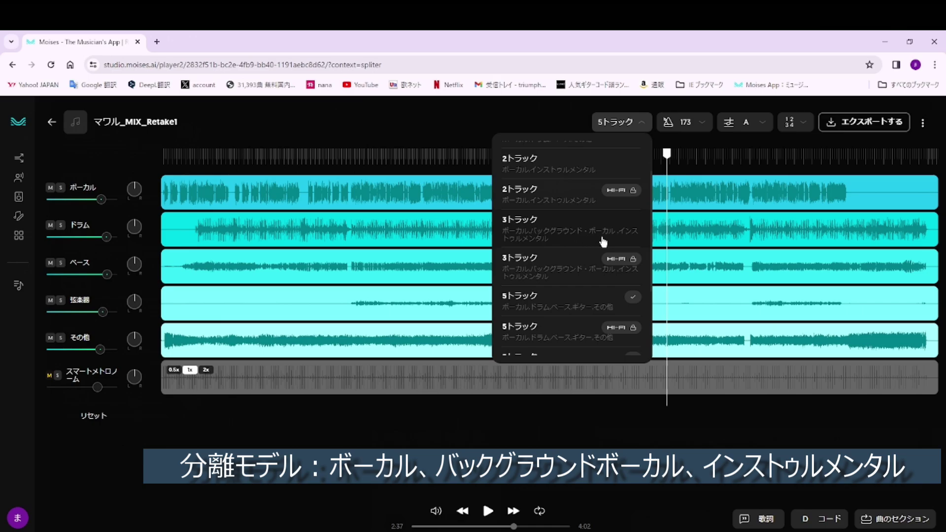
# - Switch マワル_MIX_Retake1 to the standard three-track model ボーカル, バックグラウンド・ボーカル, インストゥルメンタル and audition both vocal tracks in solo
pyautogui.click(542, 237)
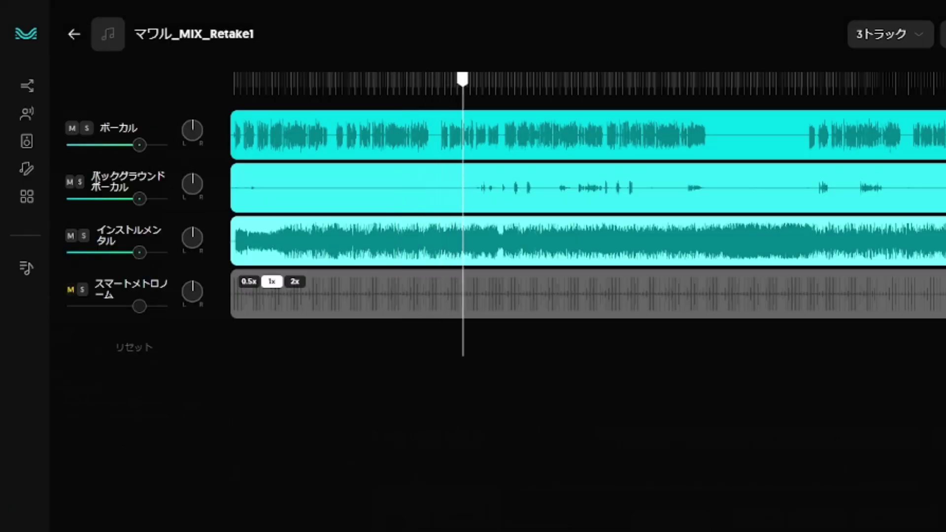
pyautogui.moveTo(142, 144)
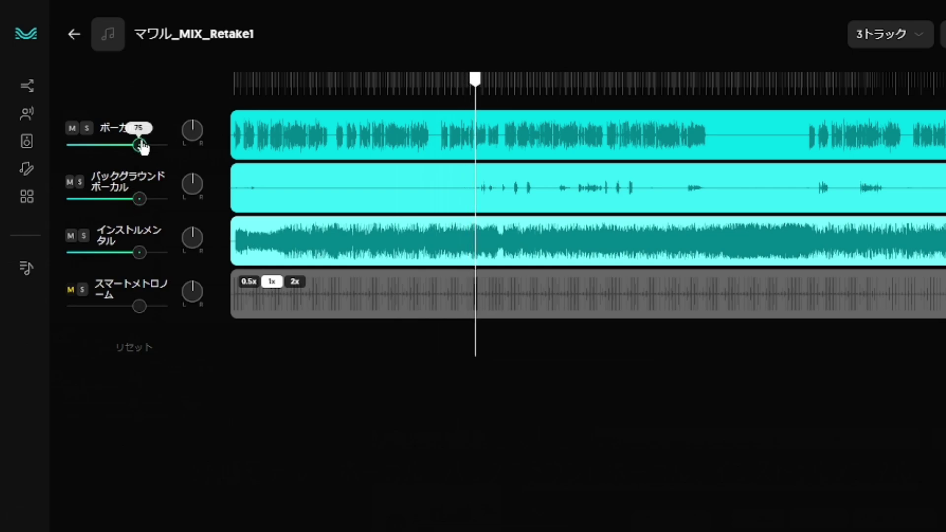
pyautogui.click(86, 129)
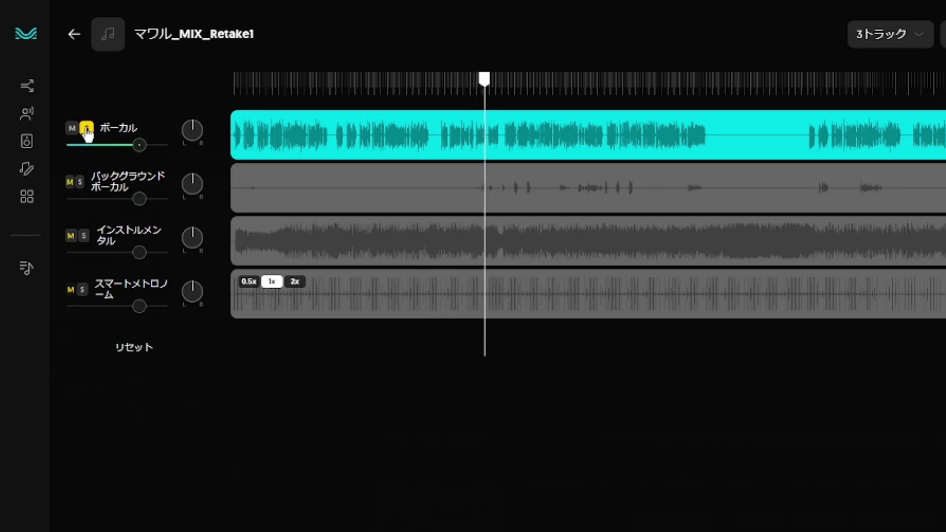
pyautogui.click(86, 130)
pyautogui.click(80, 182)
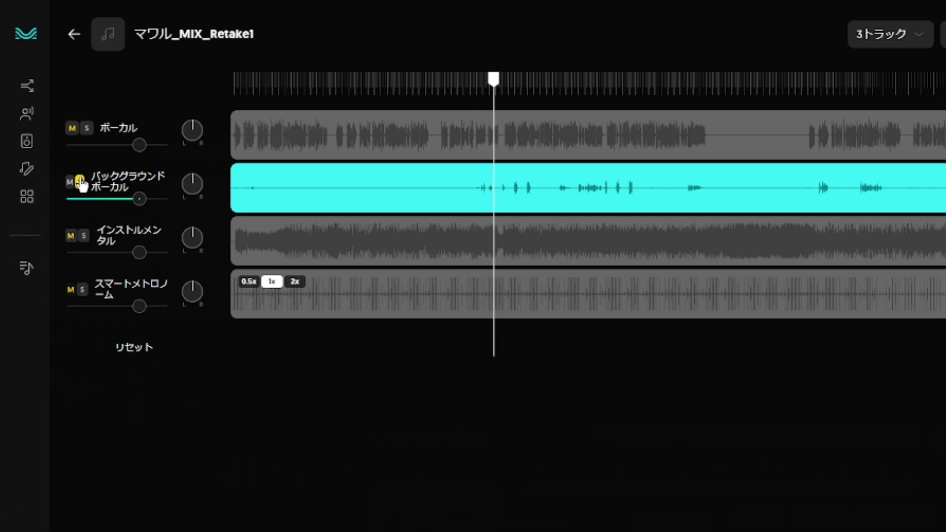
pyautogui.click(80, 182)
pyautogui.click(80, 183)
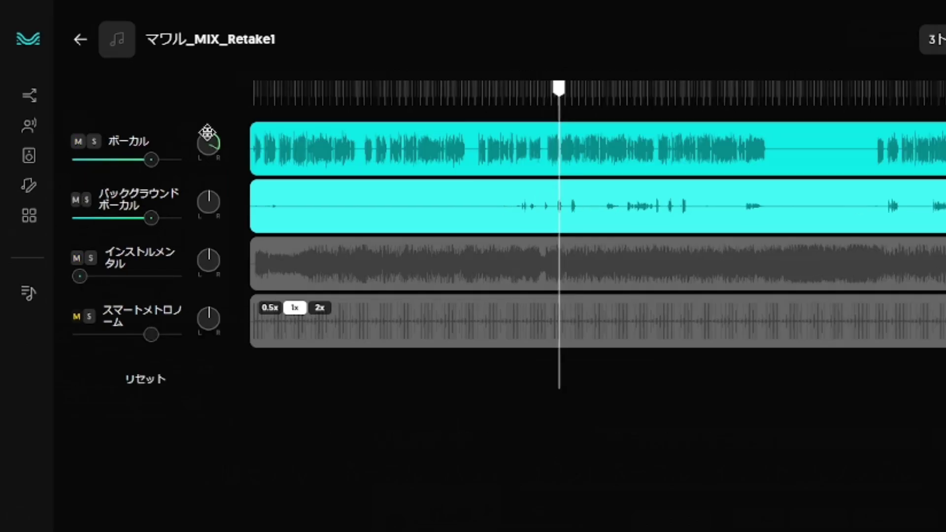
# - Pan ボーカル fully left and バックグラウンドボーカル fully right, and raise both volumes, with バックグラウンドボーカル at 100
pyautogui.moveTo(193, 126); pyautogui.dragTo(157, 165)
pyautogui.moveTo(216, 189); pyautogui.dragTo(241, 171)
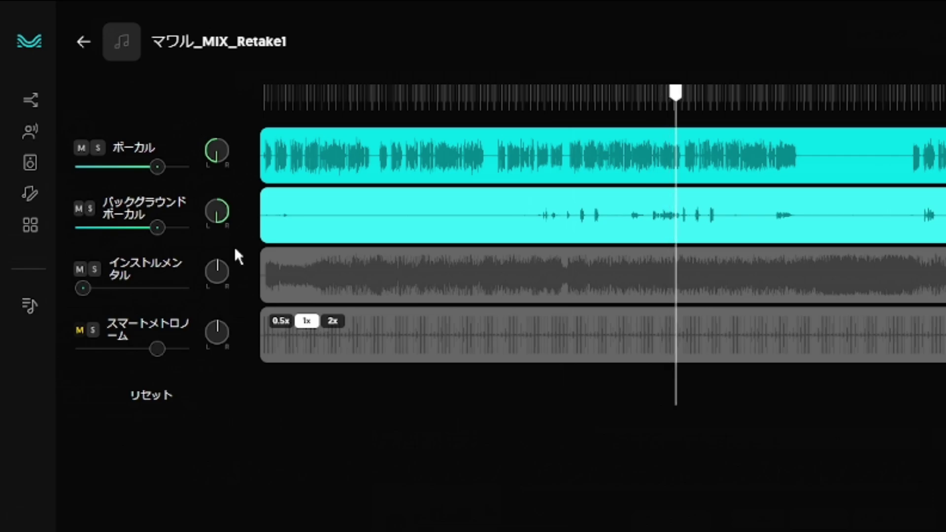
pyautogui.moveTo(160, 229)
pyautogui.moveTo(160, 231); pyautogui.dragTo(184, 230)
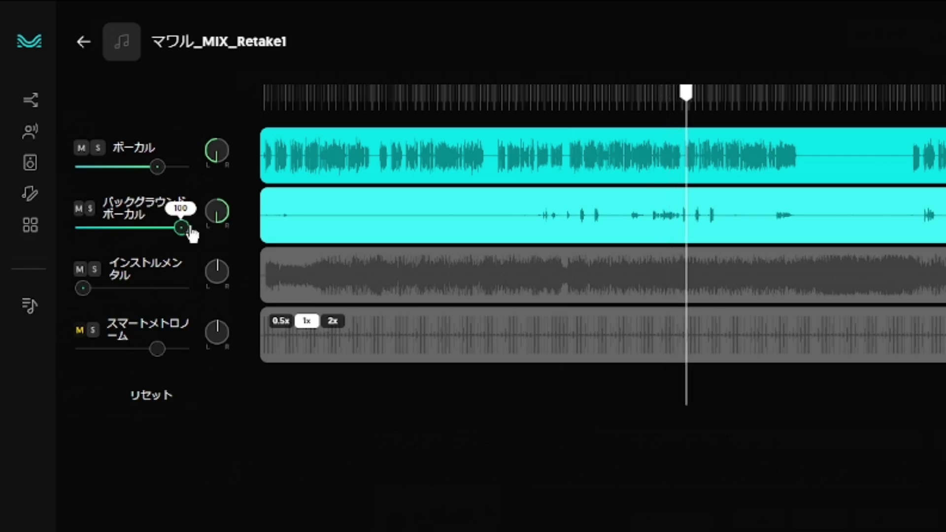
pyautogui.moveTo(156, 168); pyautogui.dragTo(178, 171)
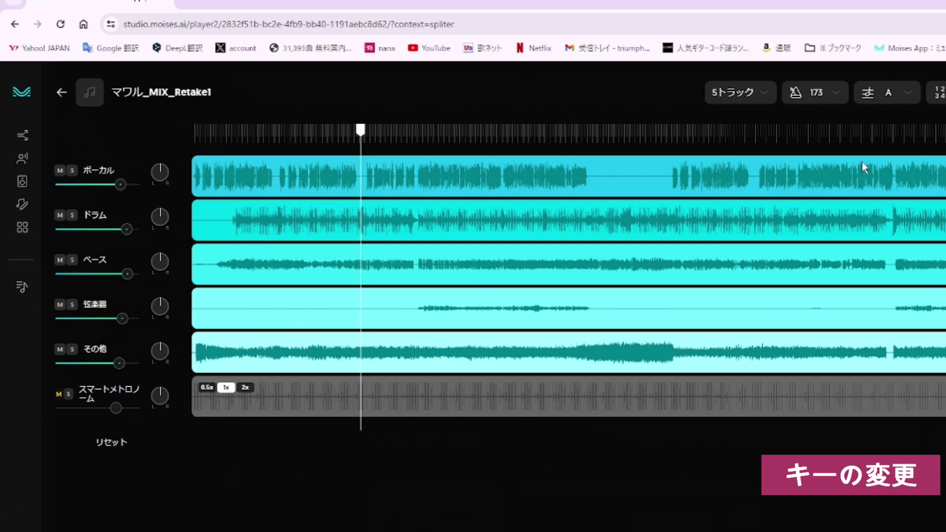
# - Open the song key settings of the five-track マワル_MIX_Retake1, examine the available tuning frequencies and close the settings
pyautogui.click(909, 93)
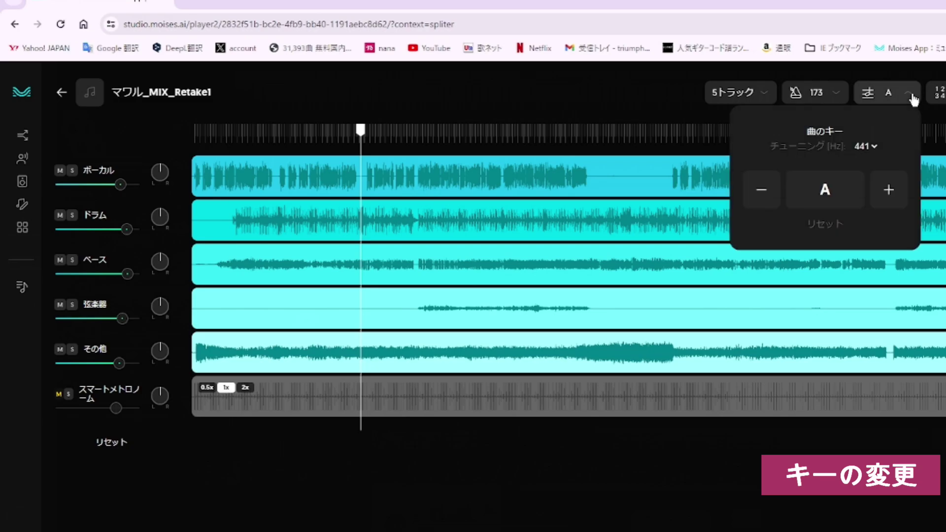
pyautogui.click(873, 147)
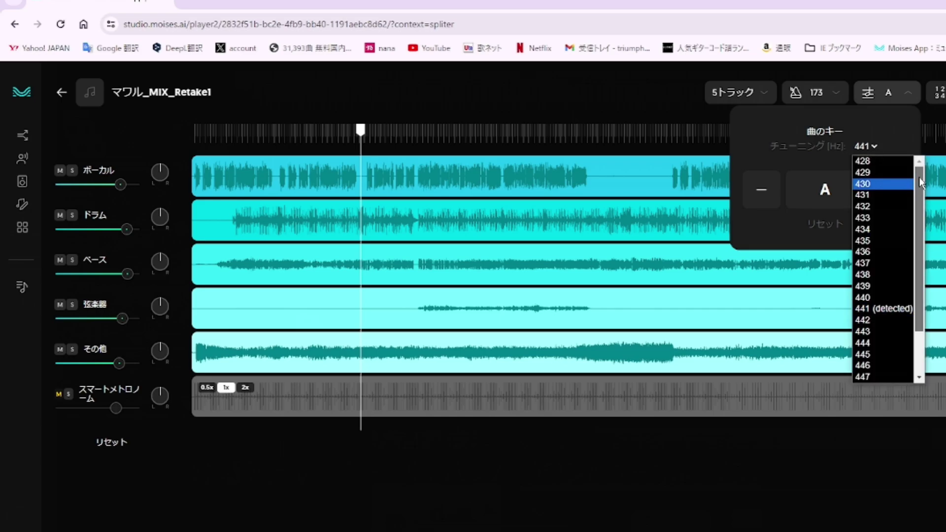
pyautogui.moveTo(919, 176)
pyautogui.mouseDown()
pyautogui.moveTo(912, 318)
pyautogui.moveTo(924, 188)
pyautogui.mouseUp()
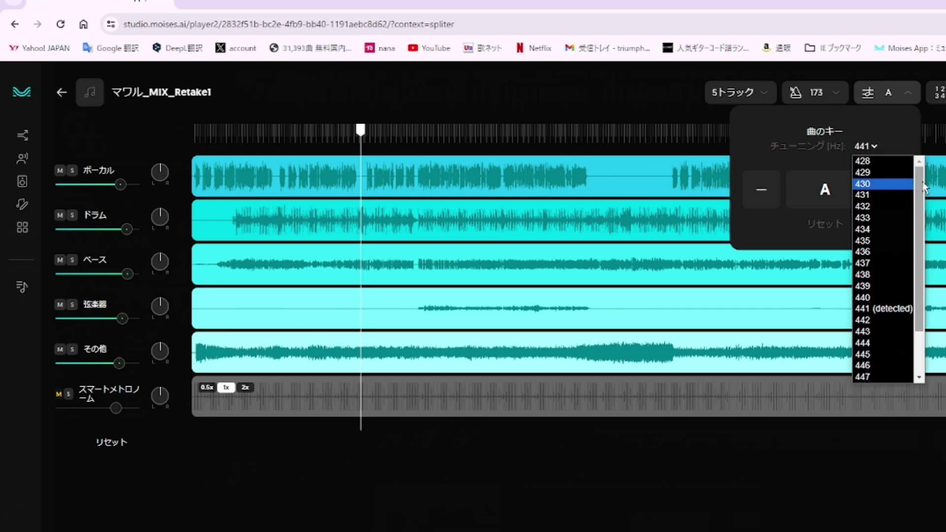
pyautogui.click(828, 190)
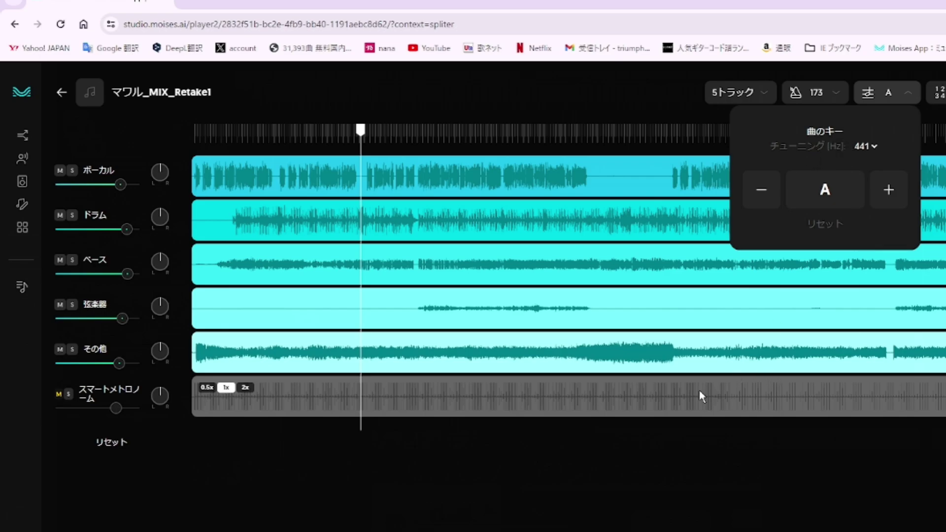
pyautogui.press('Escape')
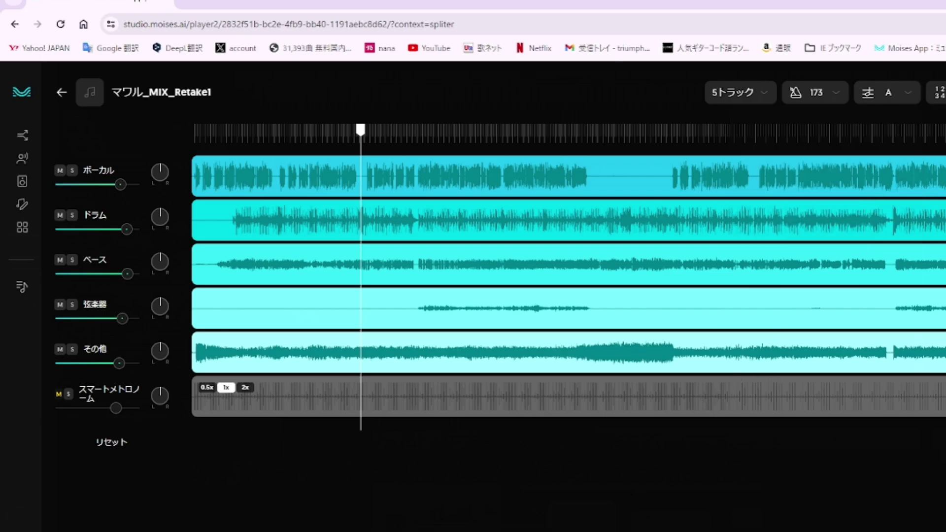
# - Try a tuning of 452 Hz in the song key settings and restore the detected 441 Hz
pyautogui.click(909, 98)
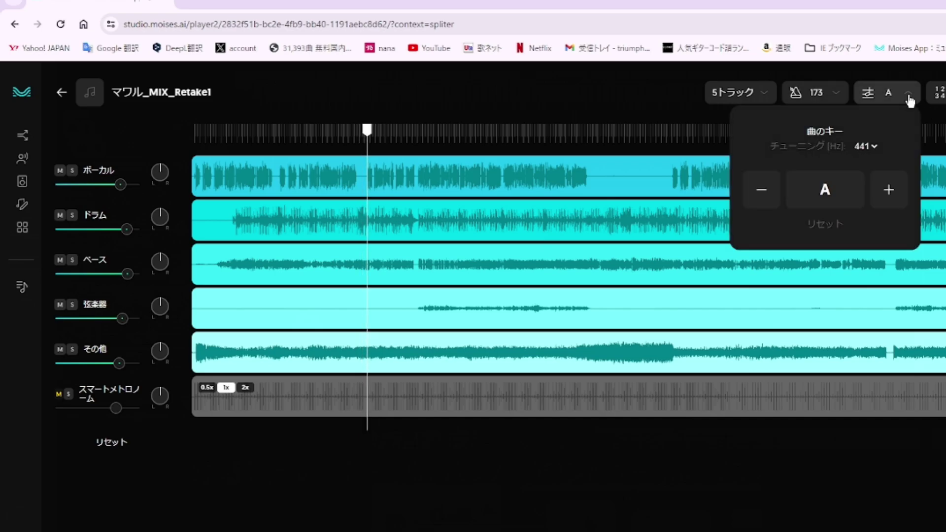
pyautogui.click(873, 146)
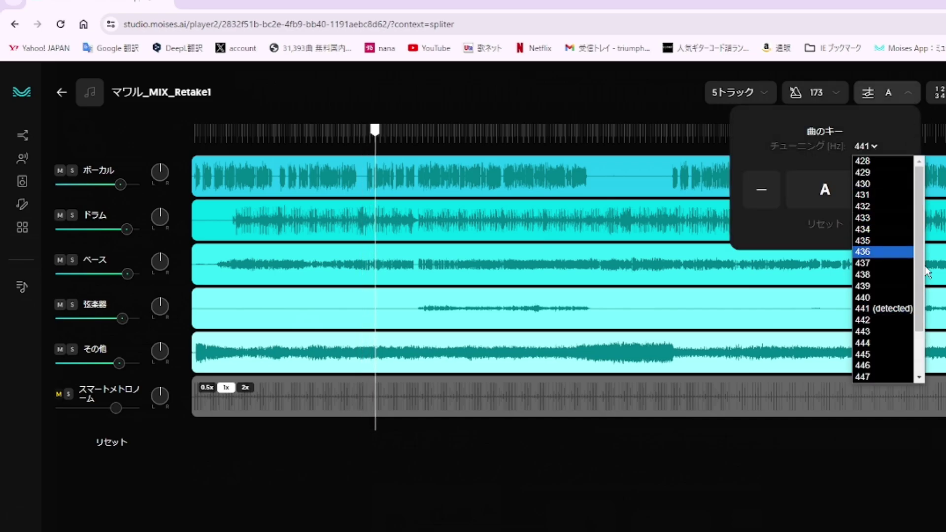
pyautogui.scroll(-2, 918, 338)
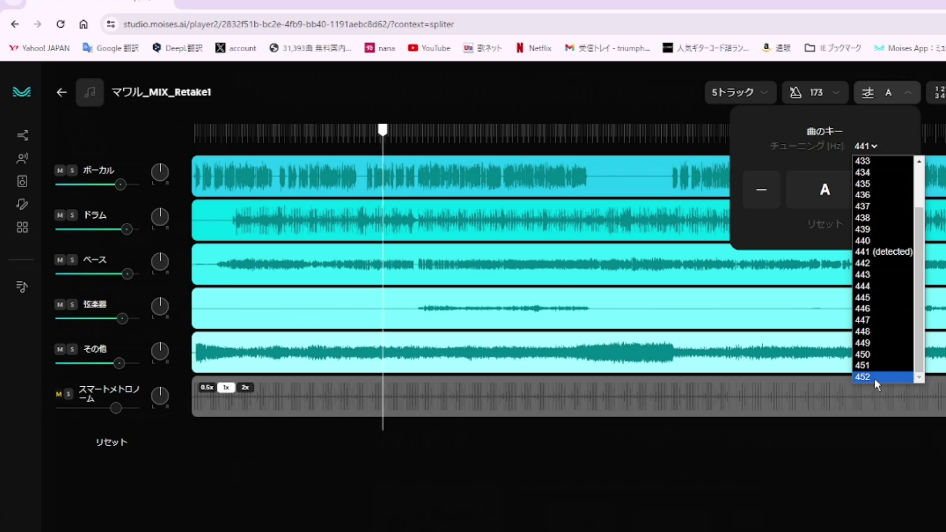
pyautogui.click(874, 377)
pyautogui.click(873, 147)
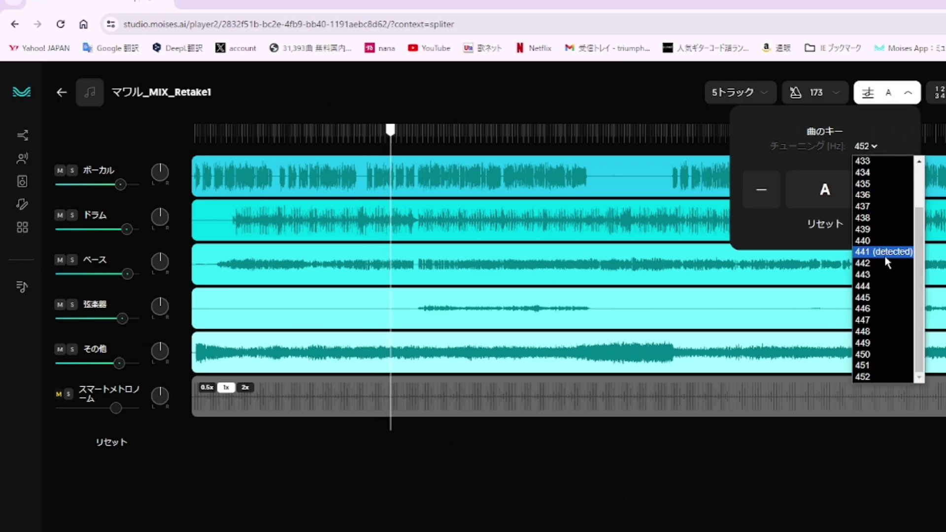
pyautogui.click(885, 253)
# - Try tunings of 428, 433 and 437 Hz, restore the detected 441 Hz and close the song key settings
pyautogui.click(872, 147)
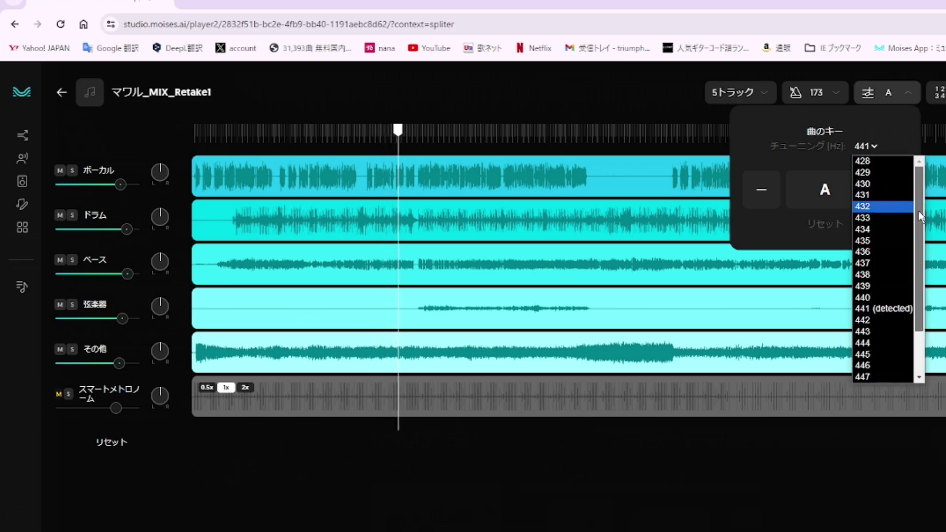
pyautogui.click(876, 165)
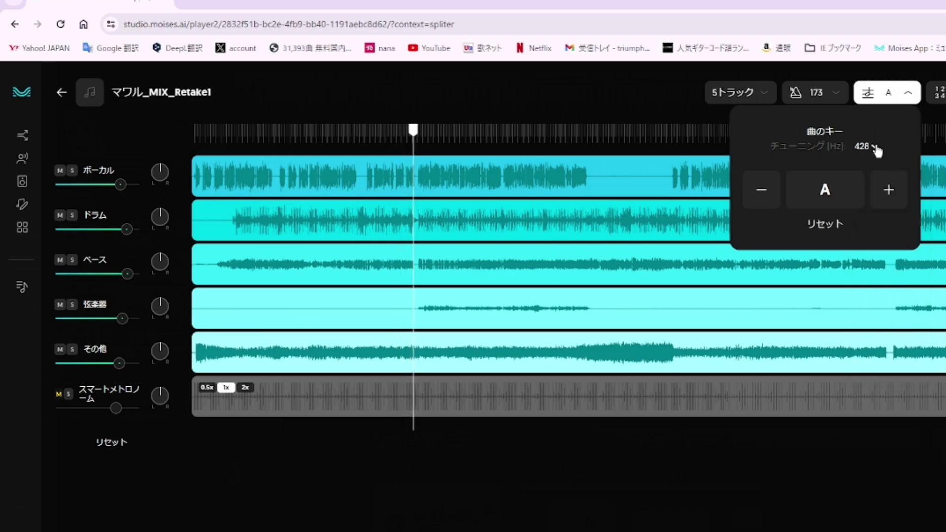
pyautogui.click(875, 148)
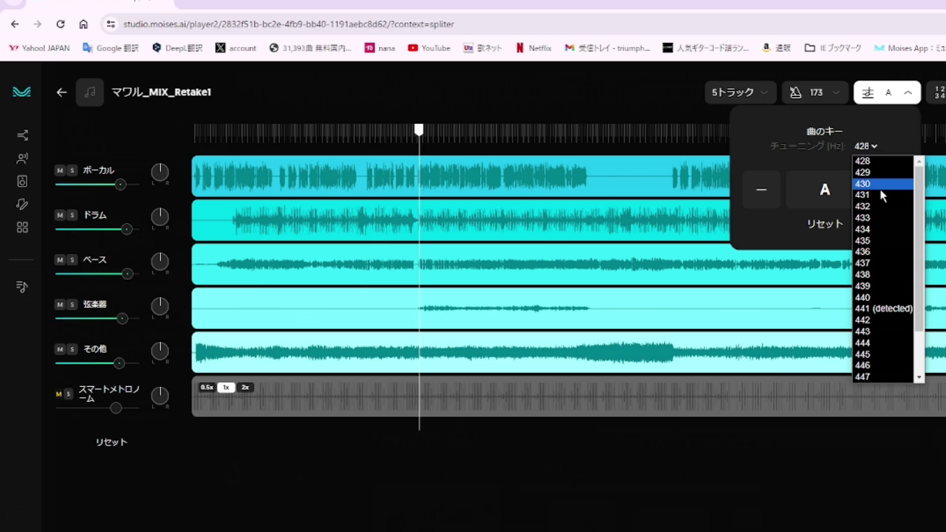
pyautogui.click(876, 218)
pyautogui.click(875, 148)
pyautogui.click(870, 263)
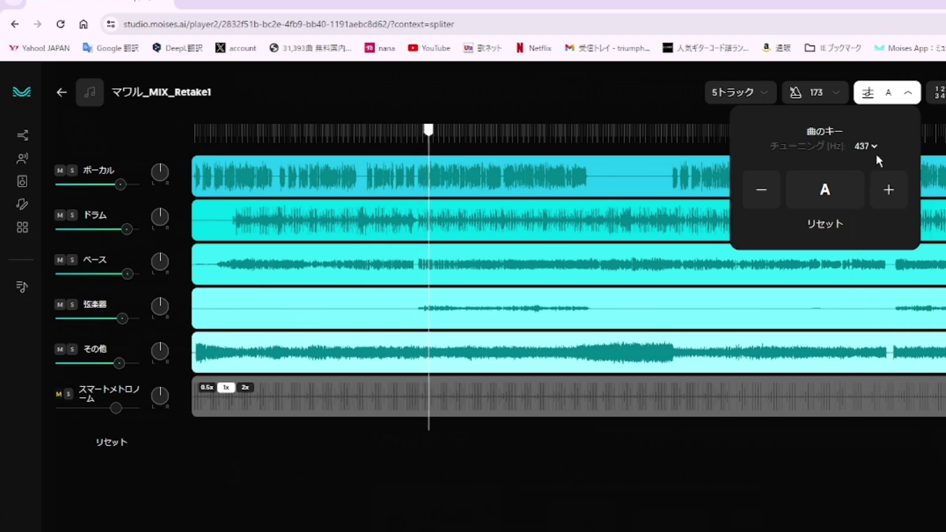
pyautogui.click(875, 148)
pyautogui.click(888, 308)
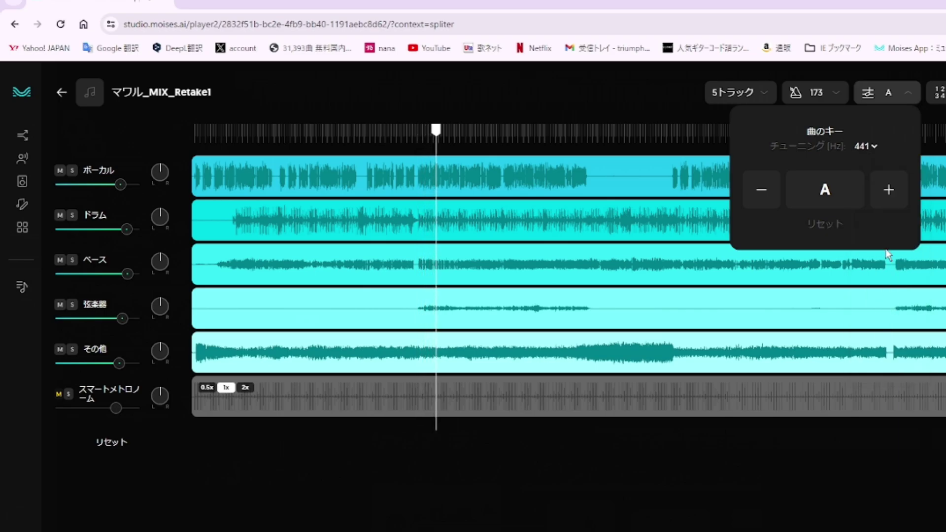
pyautogui.press('Escape')
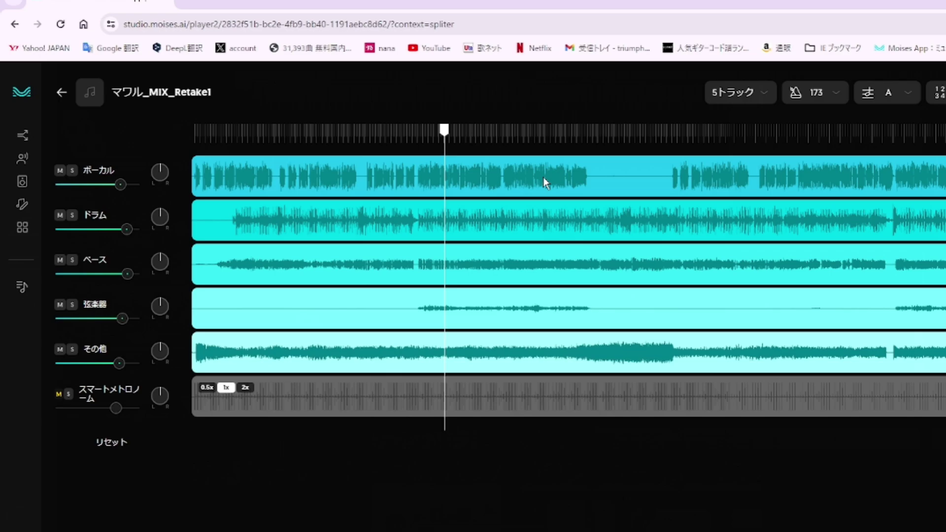
# - Move playback back to the start of the strings part and start playing with the tuning at the detected 441 Hz
pyautogui.moveTo(448, 132); pyautogui.dragTo(419, 141)
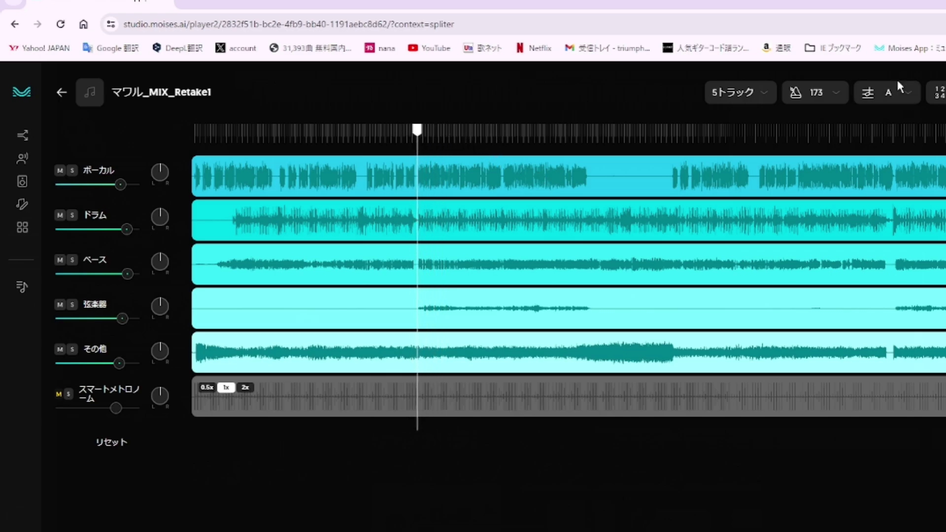
pyautogui.click(910, 93)
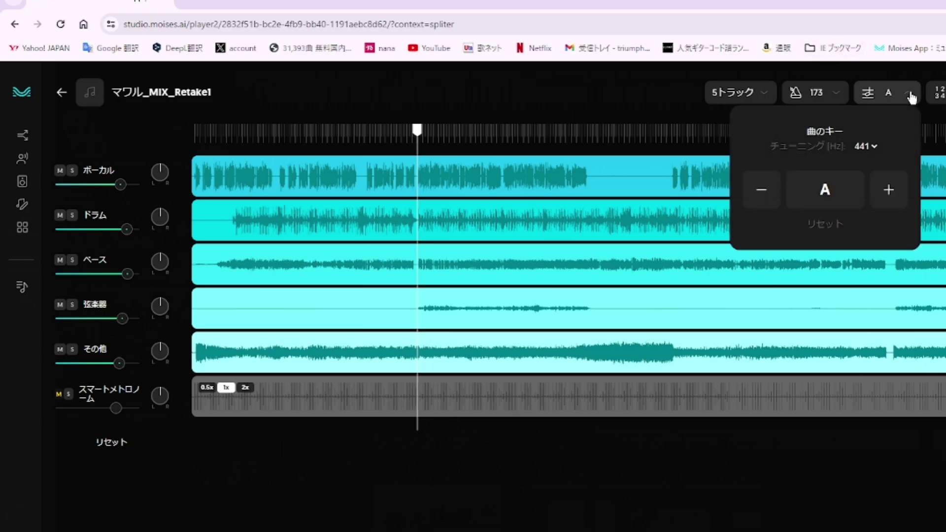
pyautogui.click(868, 146)
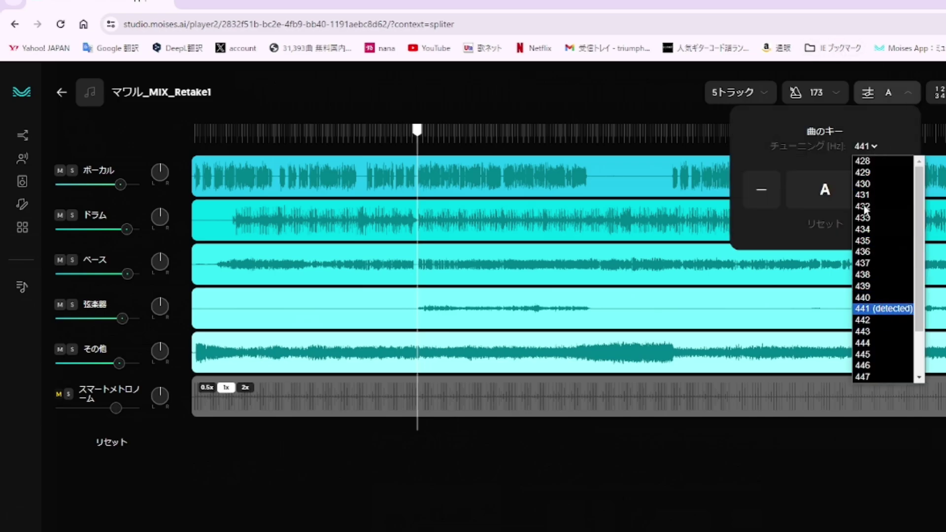
pyautogui.click(872, 306)
pyautogui.press('space')
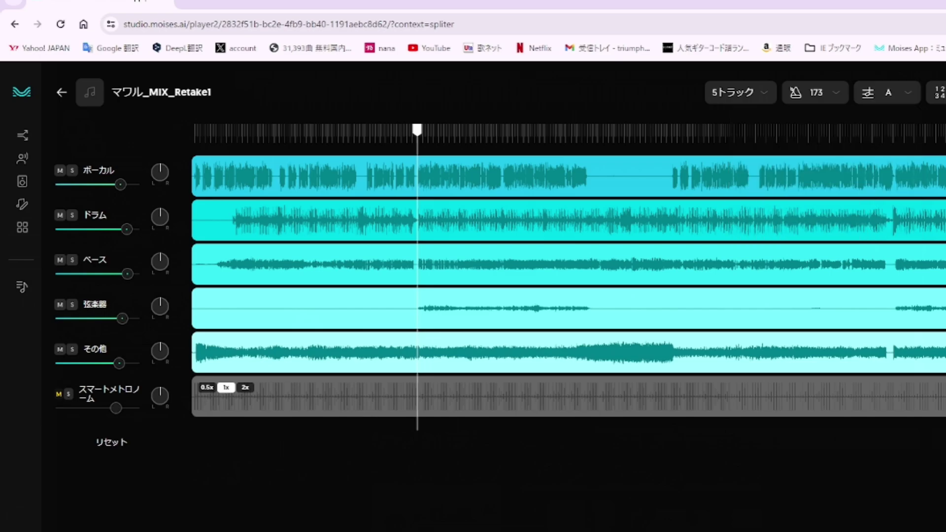
# - Raise the song key by semitones through Bb, B, C and Db to D during playback, and reset it to the original key
pyautogui.click(913, 96)
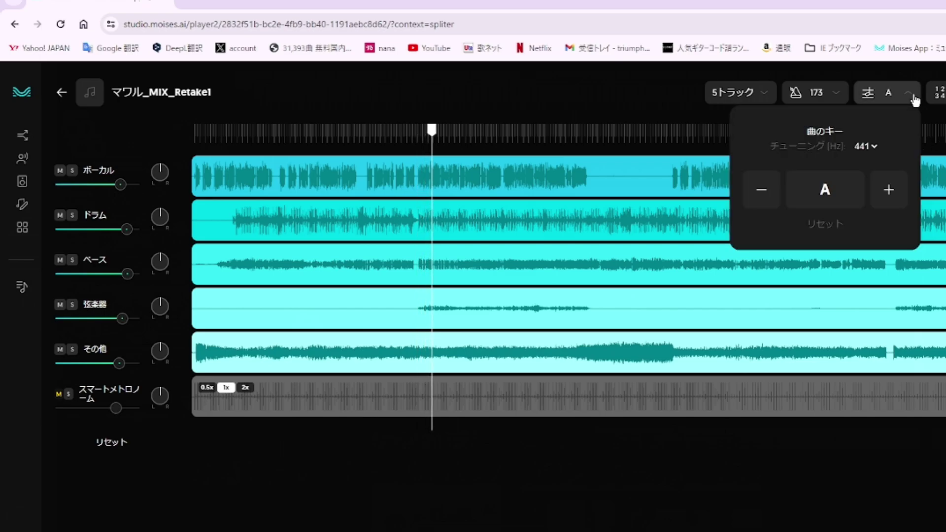
pyautogui.click(893, 197)
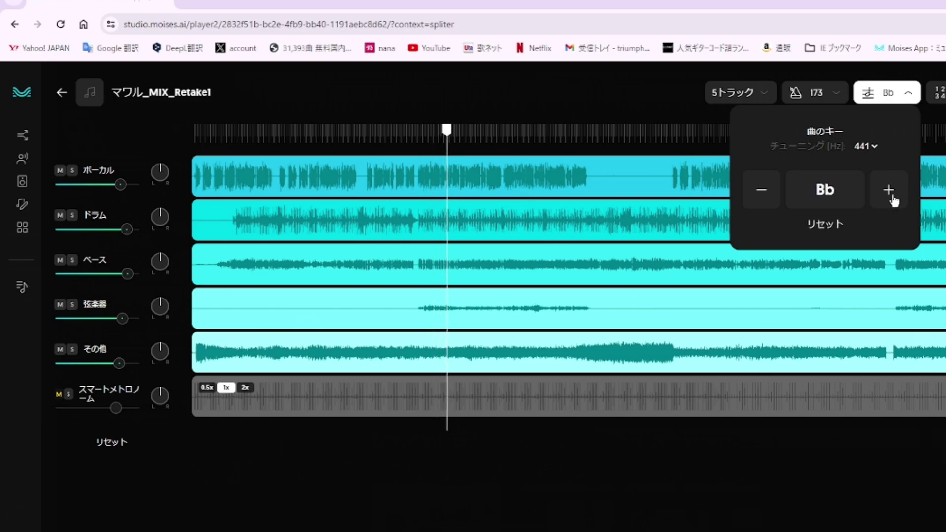
pyautogui.click(893, 200)
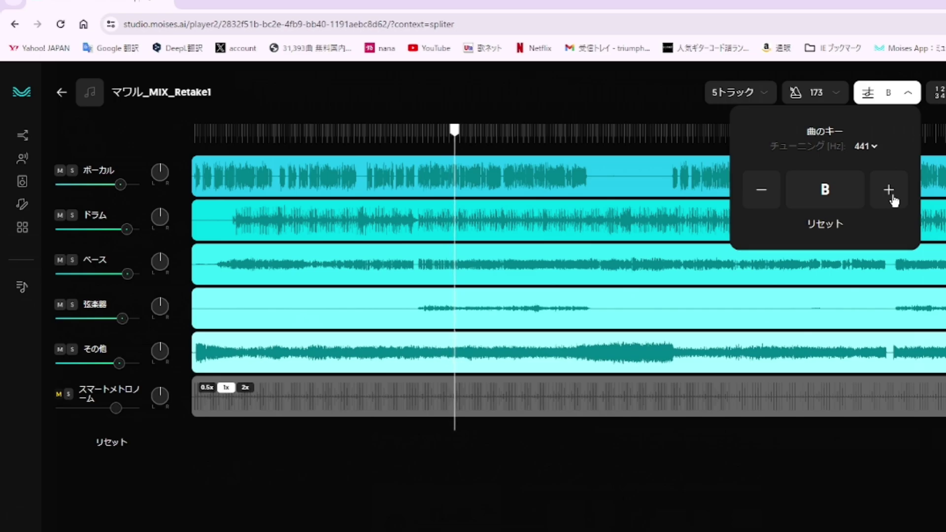
pyautogui.click(894, 201)
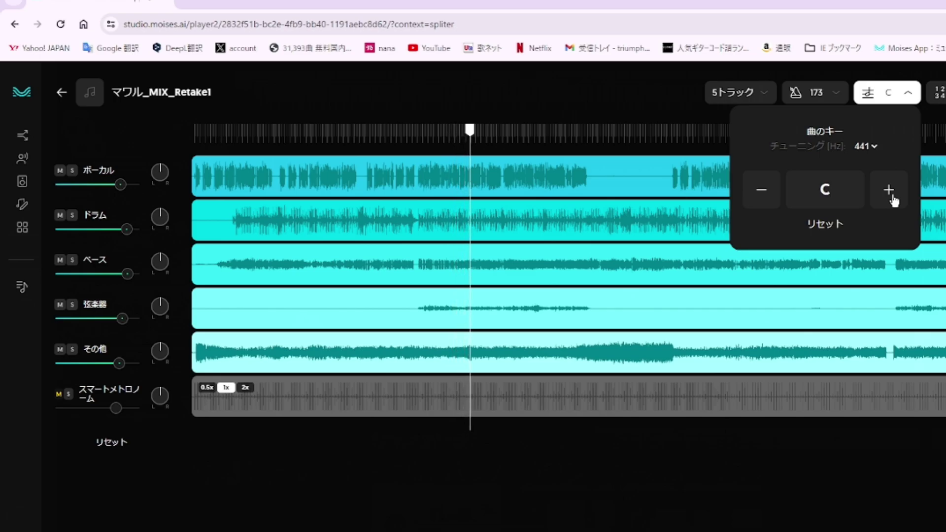
pyautogui.click(893, 200)
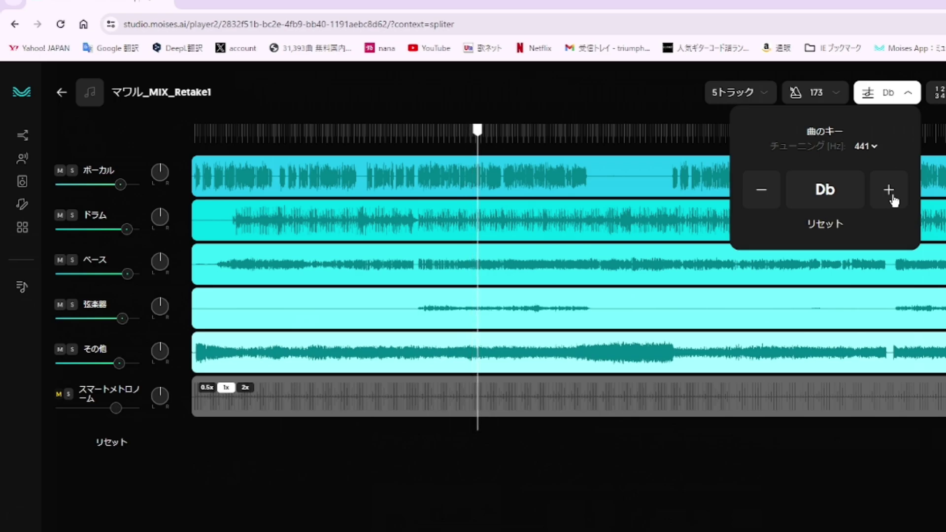
pyautogui.click(893, 201)
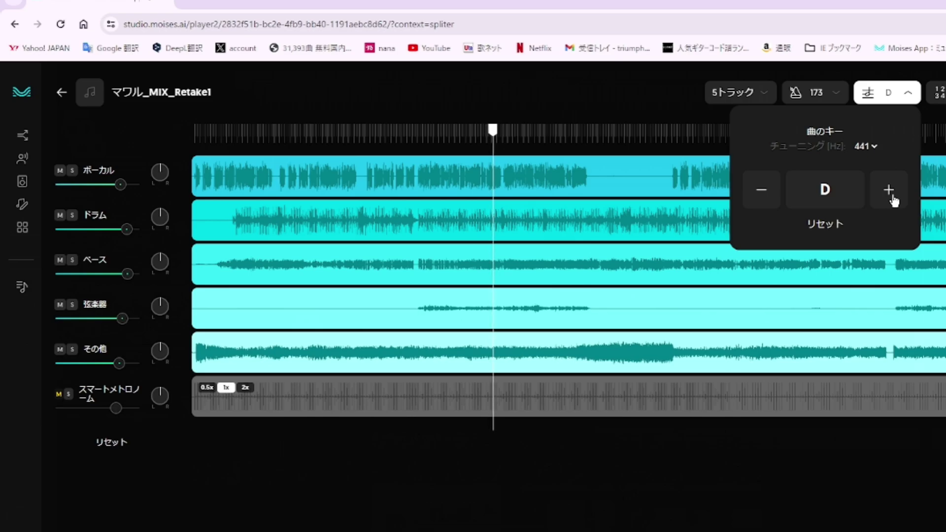
pyautogui.click(835, 226)
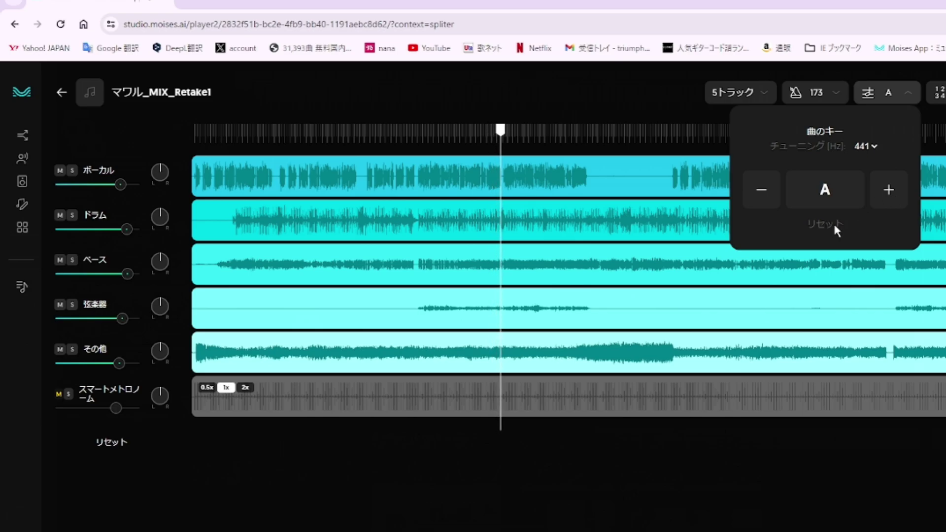
# - Lower the song key by semitones through G, Gb, F and E to Eb during playback, reset it and close the key settings
pyautogui.click(759, 193)
pyautogui.click(759, 193)
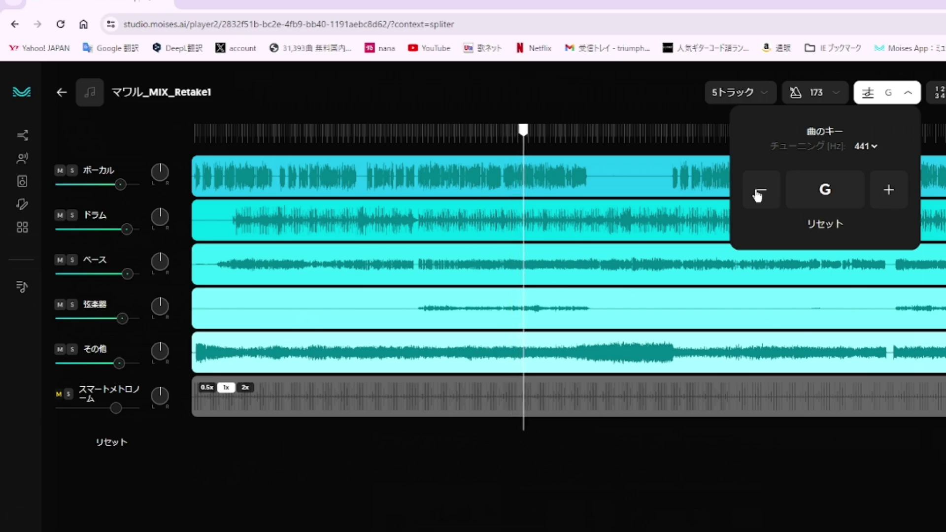
pyautogui.click(759, 193)
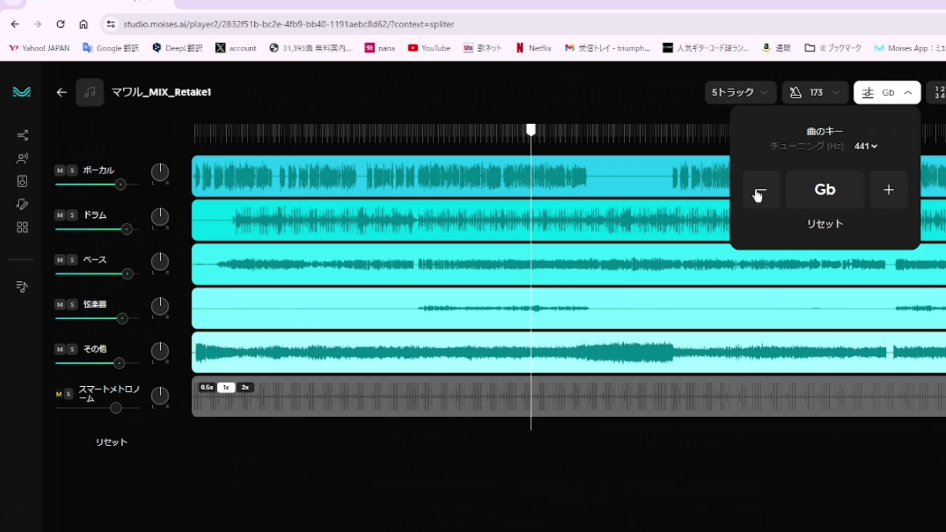
pyautogui.click(759, 193)
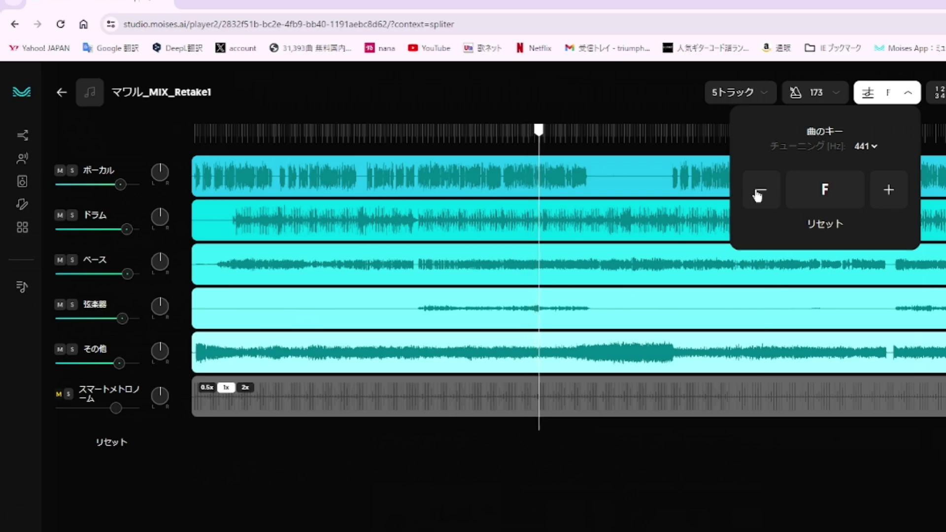
pyautogui.click(759, 194)
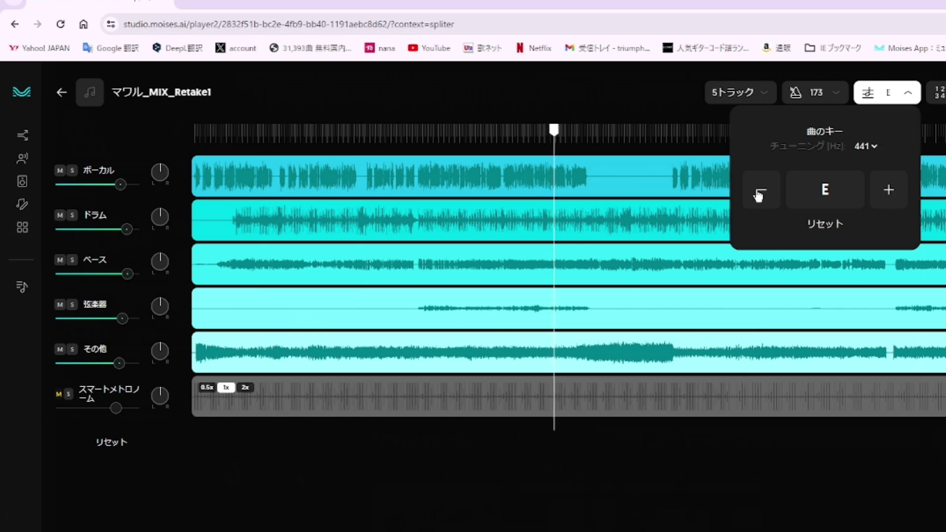
pyautogui.click(759, 195)
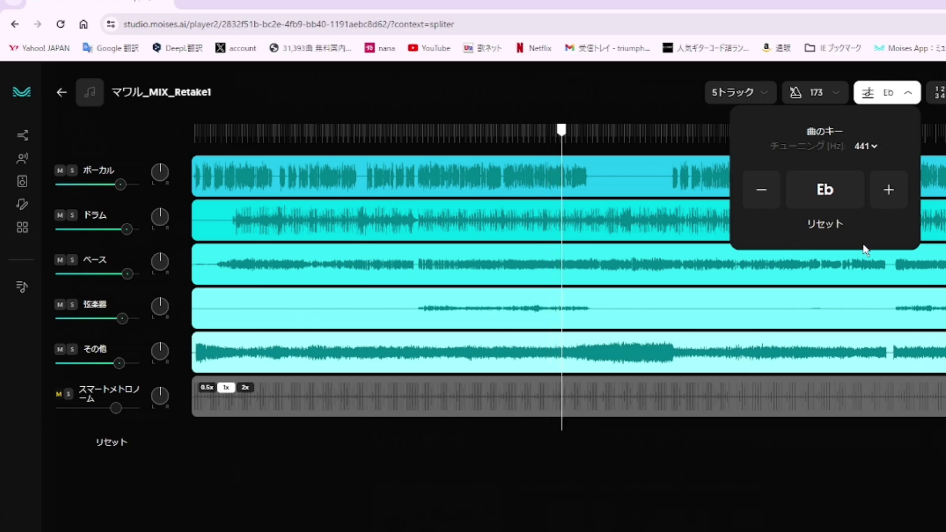
pyautogui.click(832, 229)
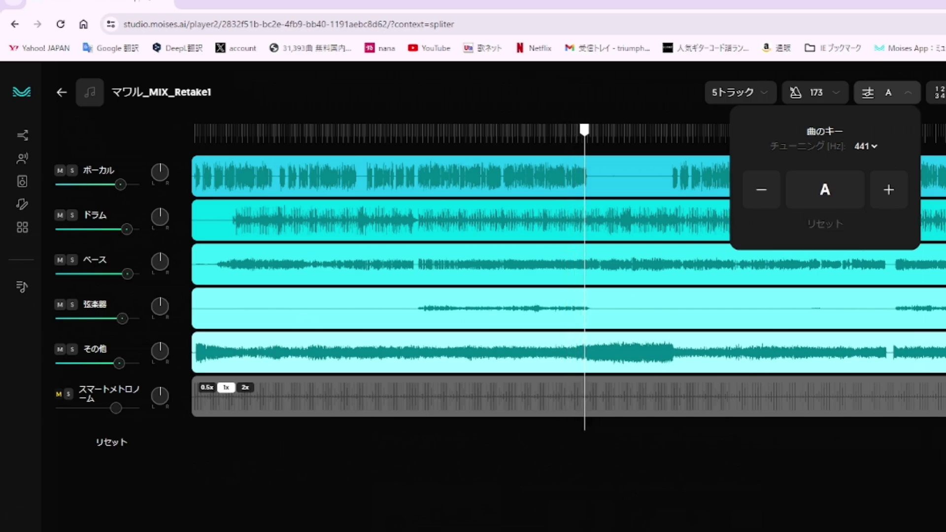
pyautogui.press('Escape')
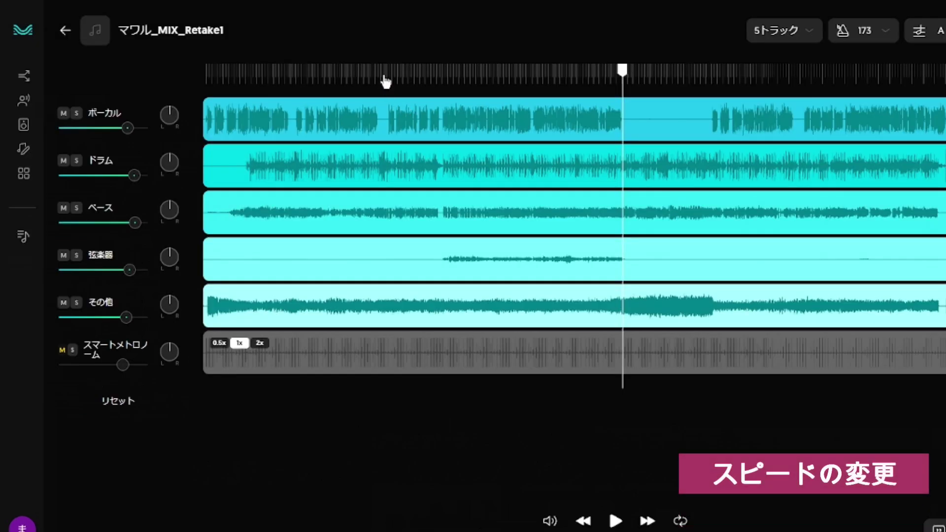
# - Move playback back to shortly before the strings part, start playing and bring up the audio speed changer
pyautogui.click(302, 154)
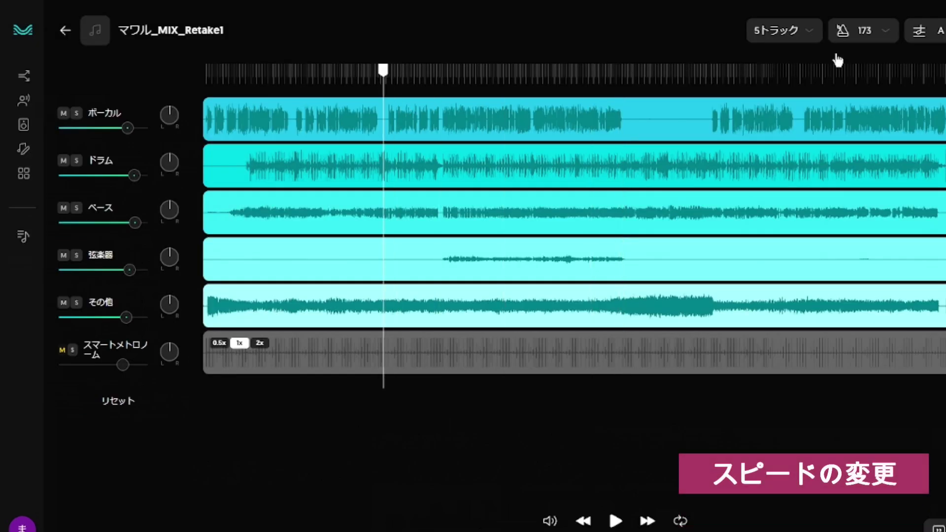
pyautogui.click(889, 35)
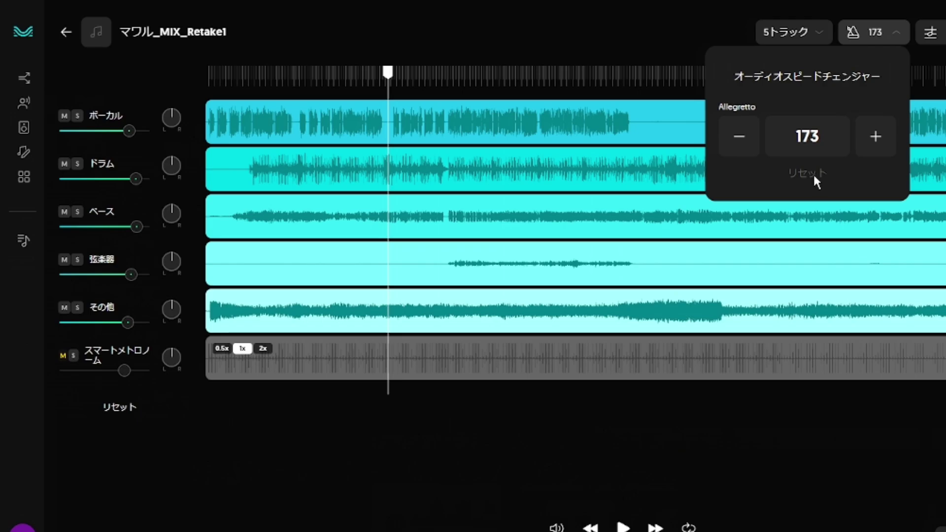
pyautogui.click(623, 527)
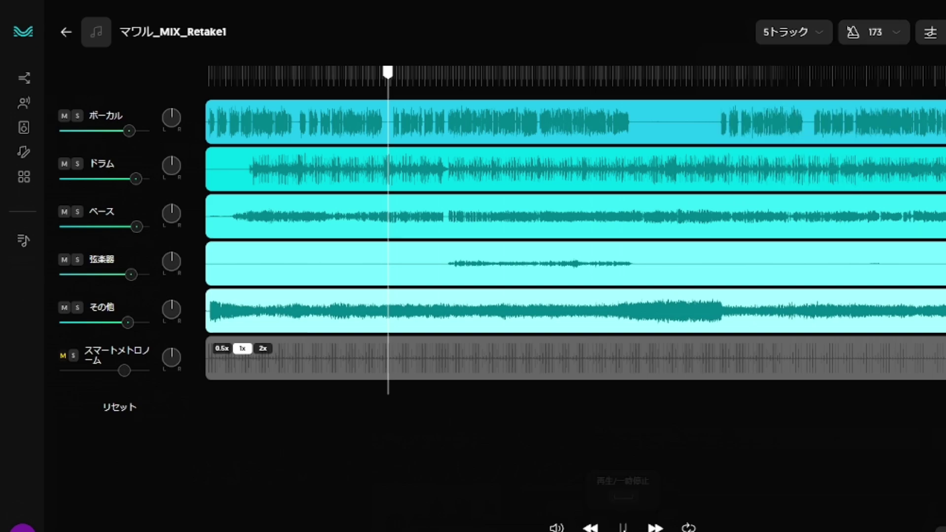
pyautogui.click(901, 30)
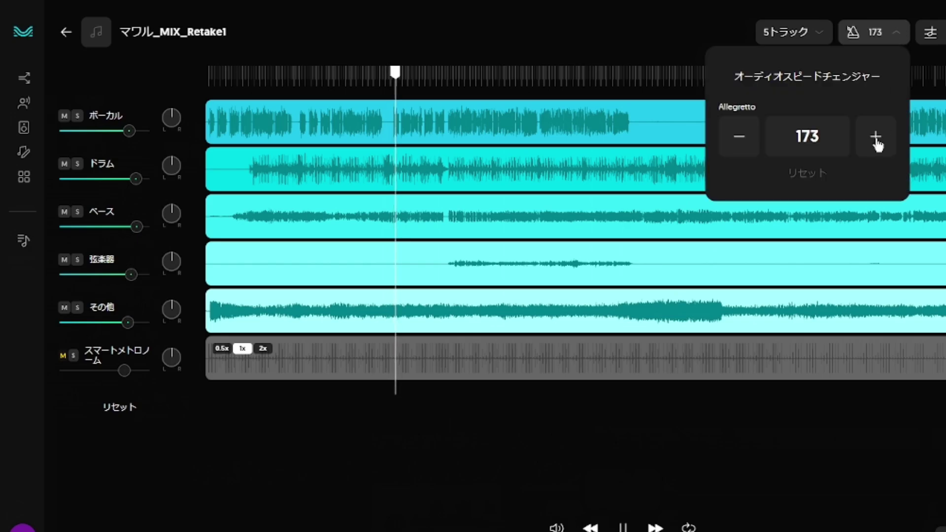
# - Raise the song tempo gradually to about 203 BPM during playback and reset it to the original speed
pyautogui.click(876, 144)
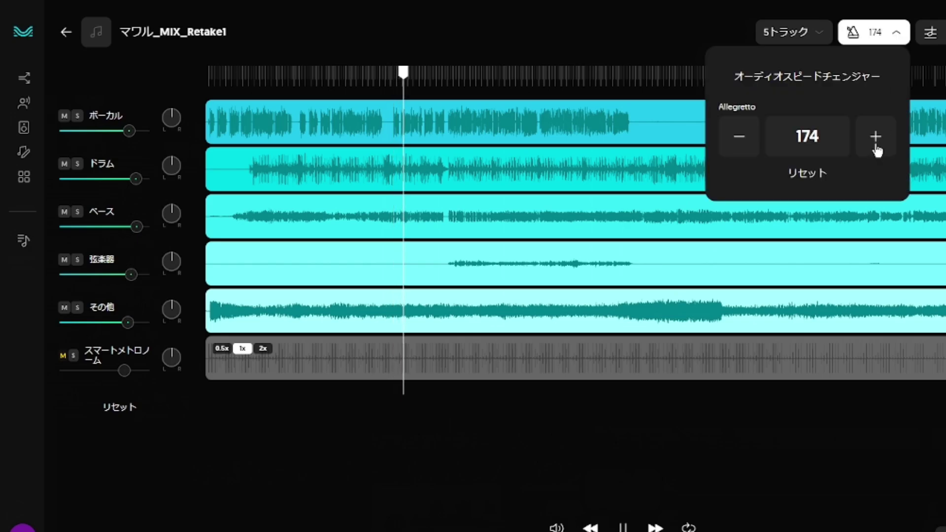
pyautogui.click(876, 144)
pyautogui.click(877, 143)
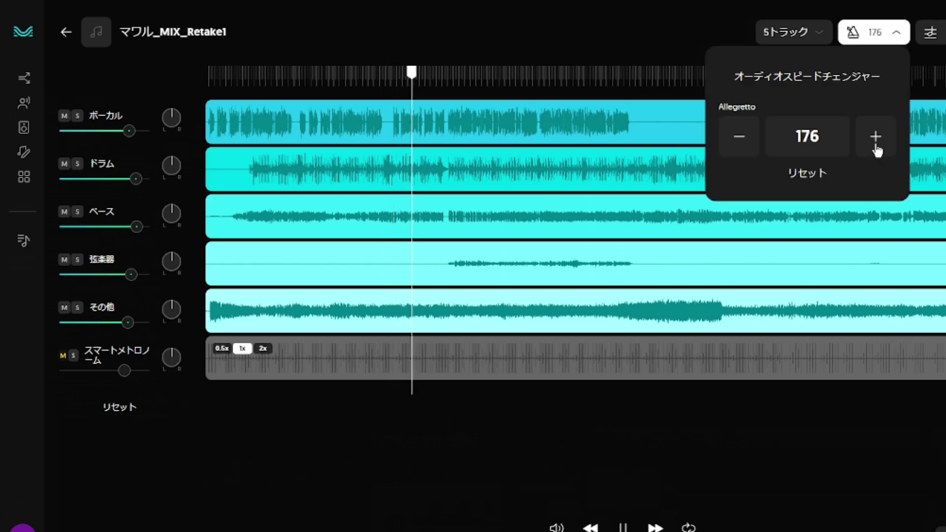
pyautogui.click(876, 144)
pyautogui.click(876, 144)
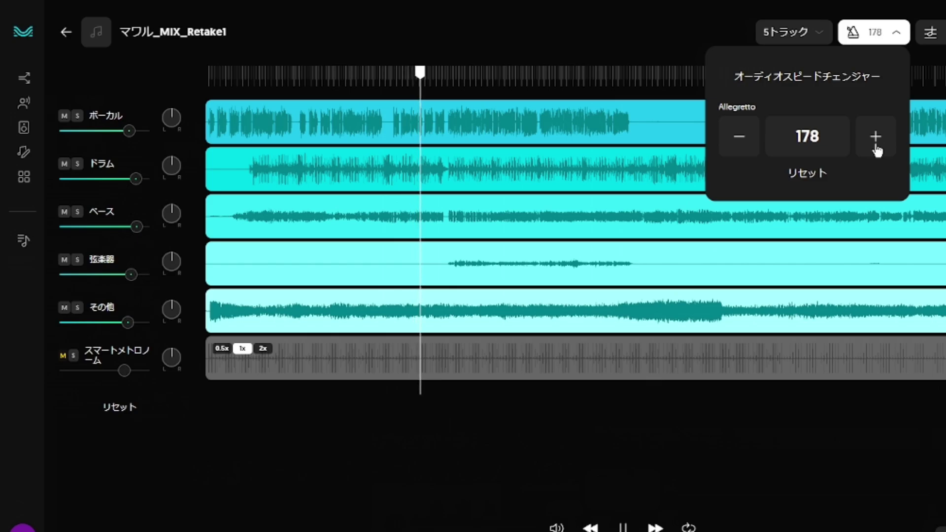
pyautogui.click(876, 144)
pyautogui.click(876, 144)
pyautogui.click(876, 144)
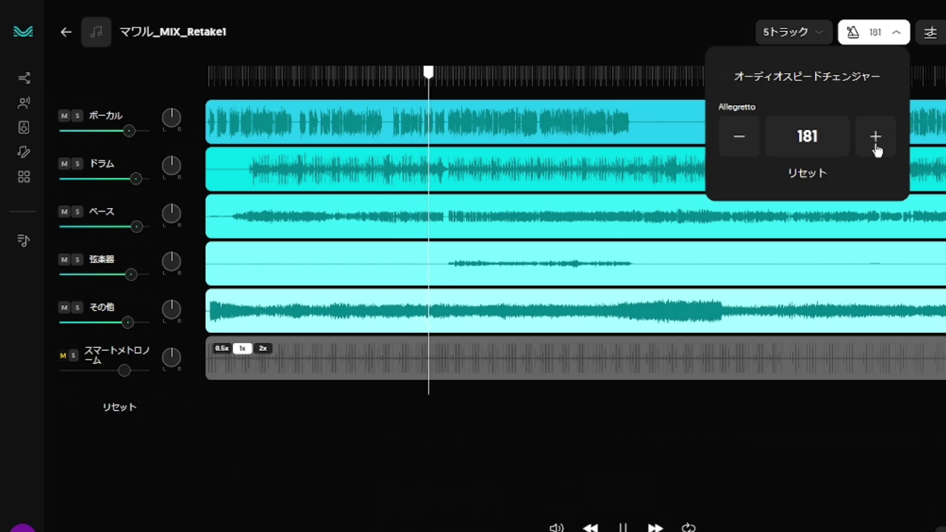
pyautogui.click(876, 144)
pyautogui.click(876, 144)
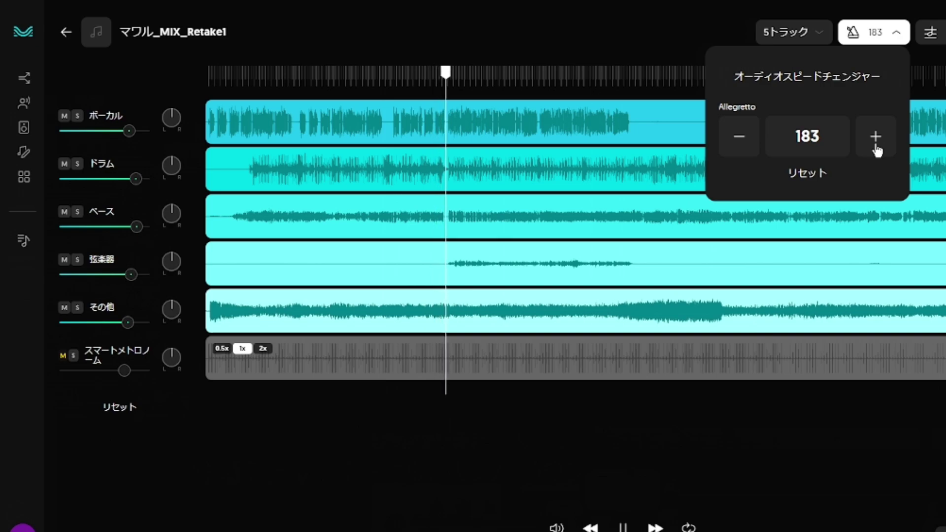
pyautogui.click(876, 144)
pyautogui.click(876, 144)
pyautogui.click(876, 144)
pyautogui.click(876, 144)
pyautogui.click(876, 143)
pyautogui.click(876, 144)
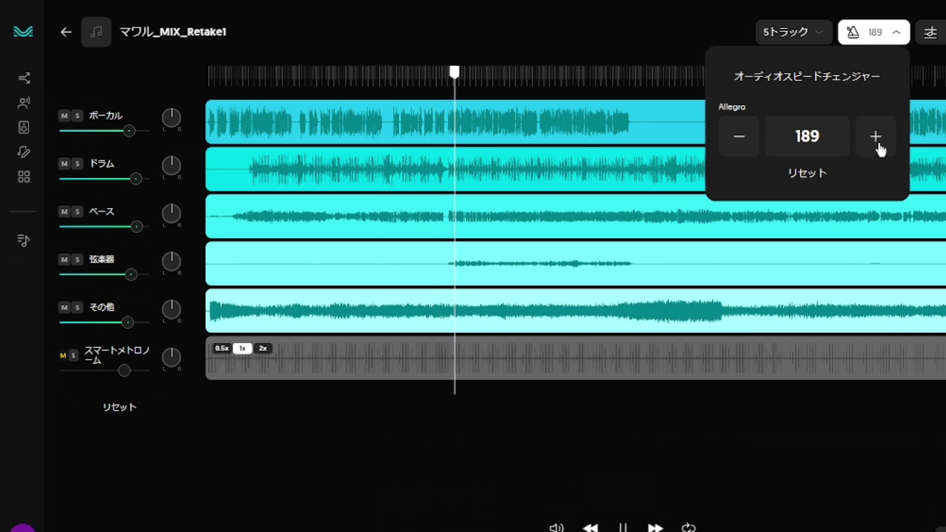
pyautogui.click(876, 144)
pyautogui.click(876, 144)
pyautogui.click(876, 144)
pyautogui.click(876, 144)
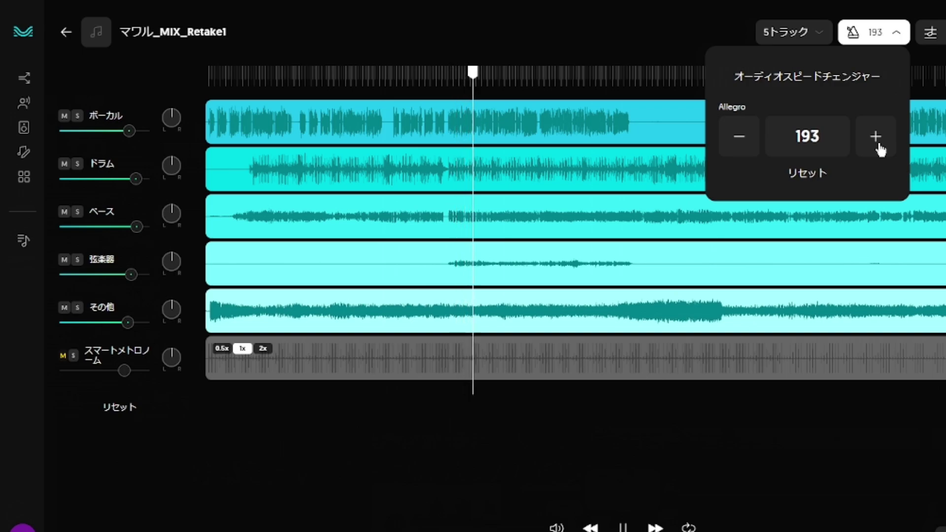
pyautogui.click(876, 140)
pyautogui.click(877, 141)
pyautogui.click(877, 141)
pyautogui.click(877, 141)
pyautogui.click(877, 141)
pyautogui.click(876, 141)
pyautogui.click(877, 139)
pyautogui.click(877, 139)
pyautogui.click(877, 139)
pyautogui.click(876, 139)
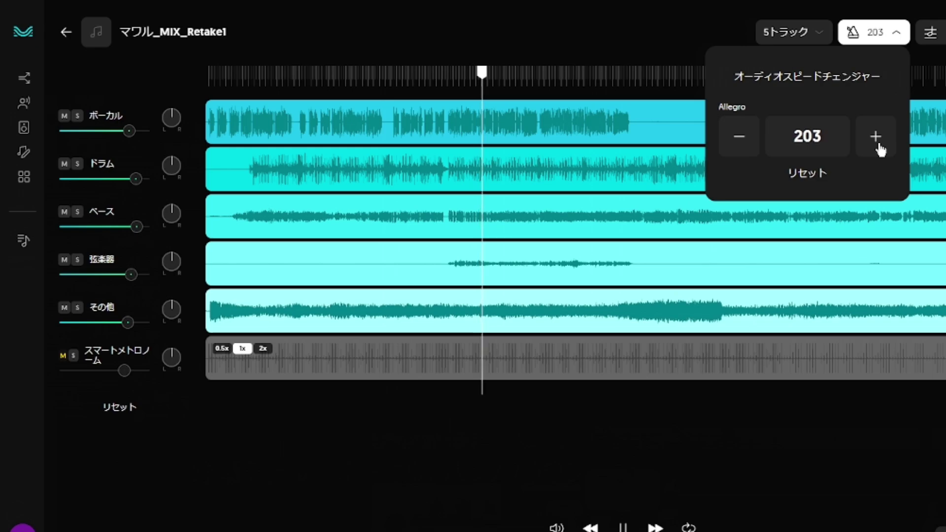
pyautogui.click(877, 139)
pyautogui.click(740, 137)
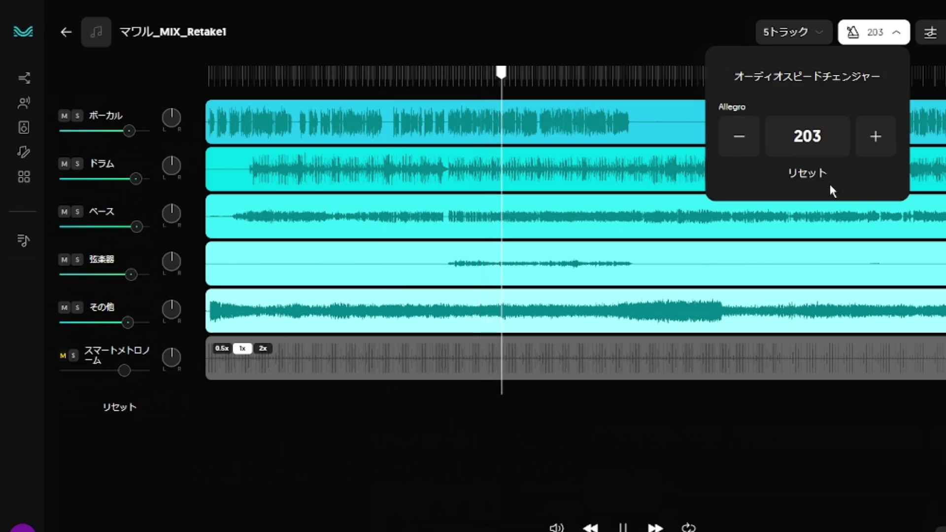
pyautogui.click(811, 178)
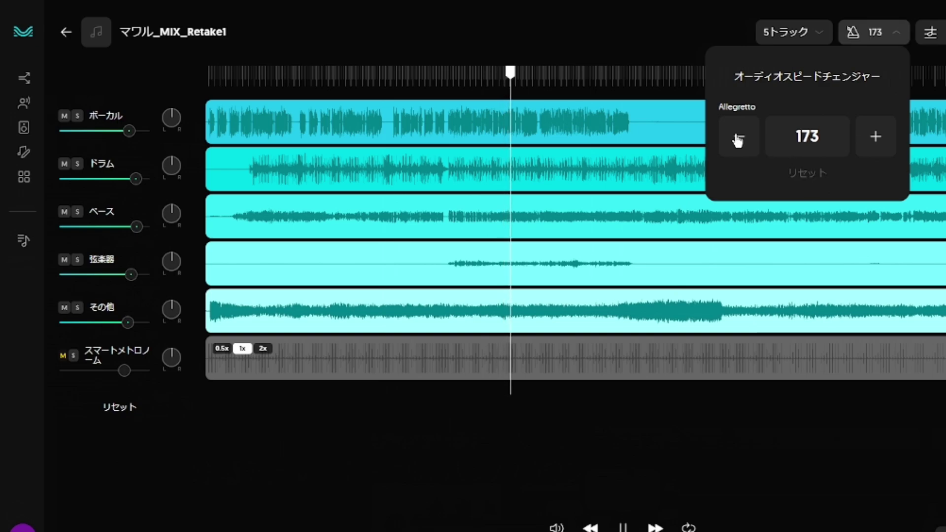
# - Lower the song tempo gradually to 120 BPM during playback, reset it to the original speed and pause playback
pyautogui.click(739, 140)
pyautogui.click(739, 141)
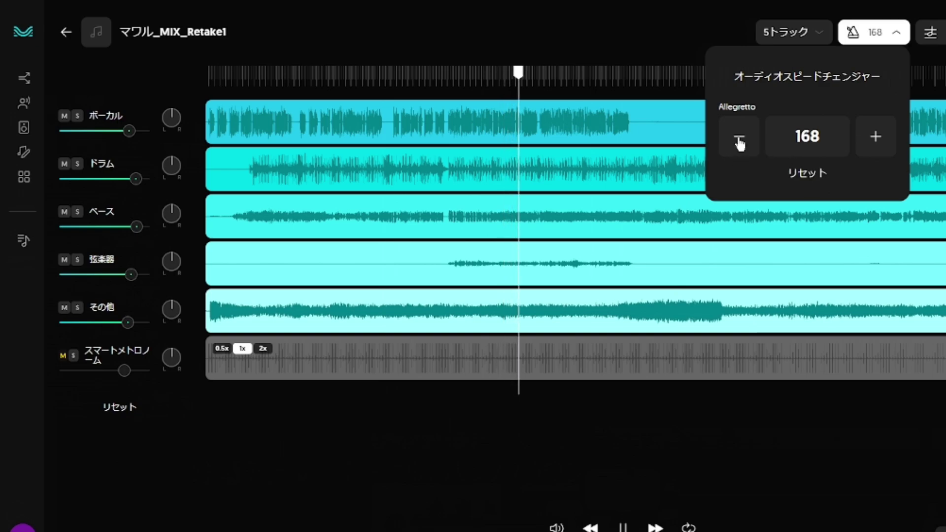
pyautogui.click(740, 140)
pyautogui.click(739, 140)
pyautogui.click(739, 140)
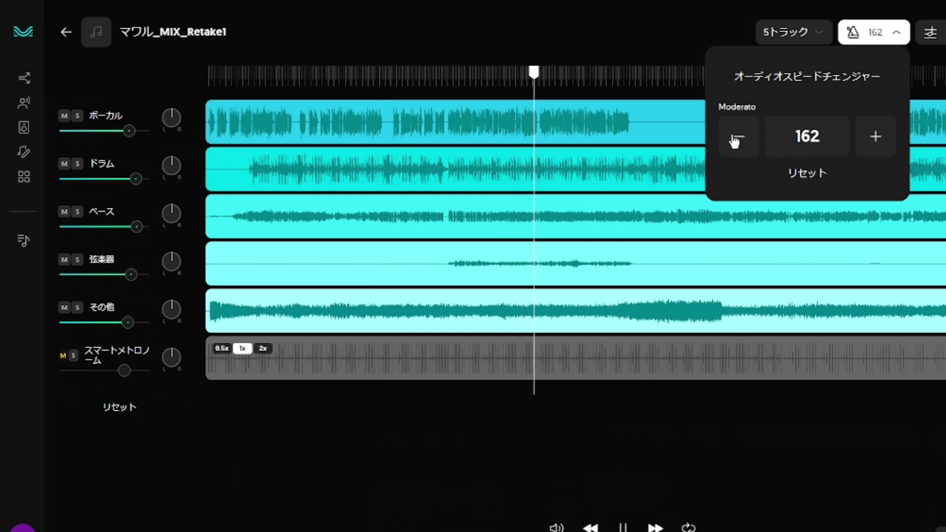
pyautogui.click(737, 138)
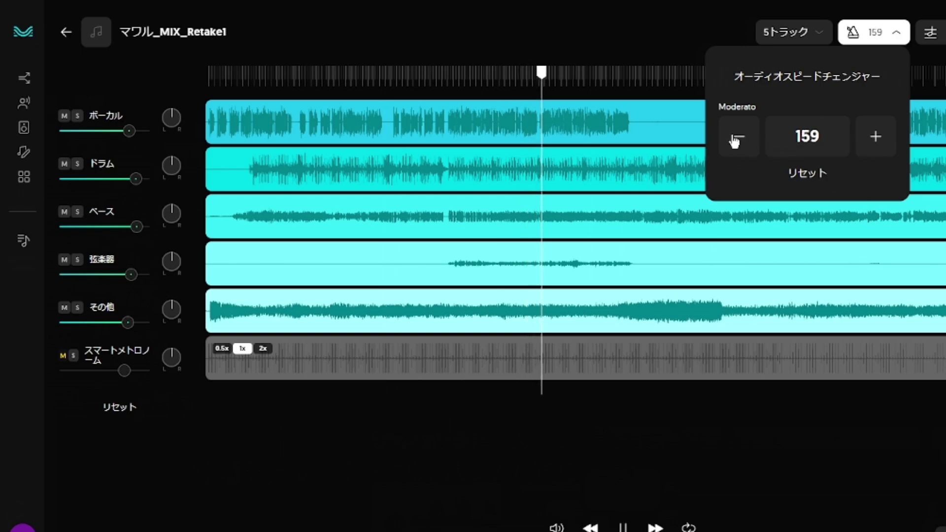
pyautogui.click(738, 138)
pyautogui.click(737, 138)
pyautogui.click(738, 138)
pyautogui.click(736, 138)
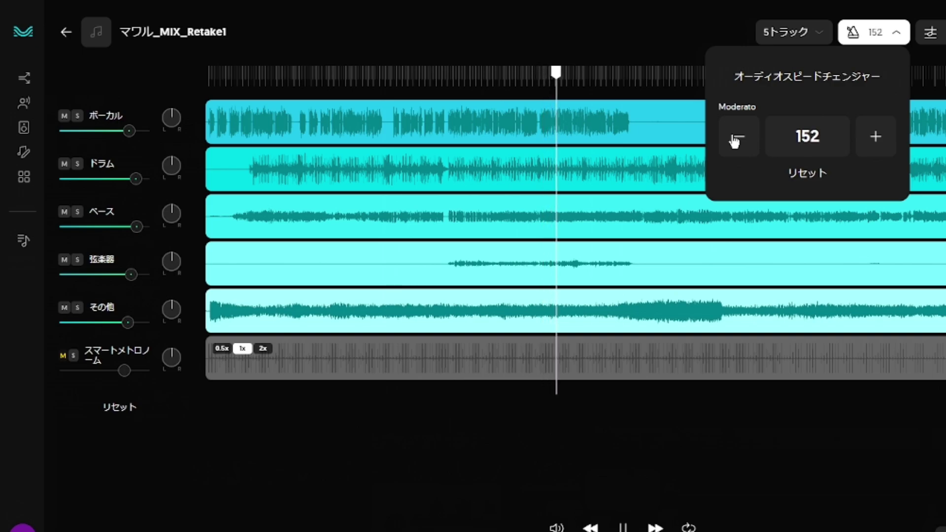
pyautogui.click(737, 138)
pyautogui.click(736, 138)
pyautogui.click(737, 138)
pyautogui.click(736, 138)
pyautogui.click(736, 138)
pyautogui.click(737, 138)
pyautogui.click(737, 138)
pyautogui.click(737, 138)
pyautogui.click(737, 138)
pyautogui.click(737, 138)
pyautogui.click(737, 138)
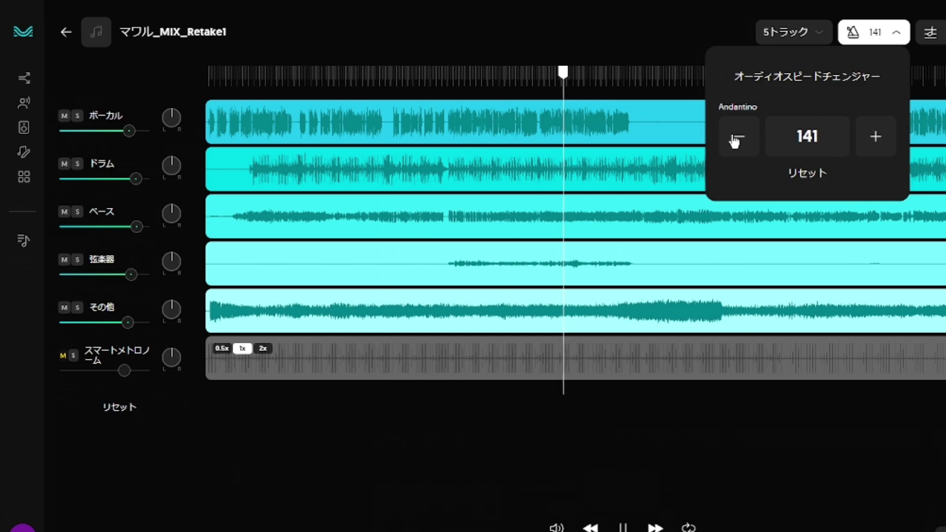
pyautogui.click(737, 138)
pyautogui.click(736, 139)
pyautogui.click(736, 140)
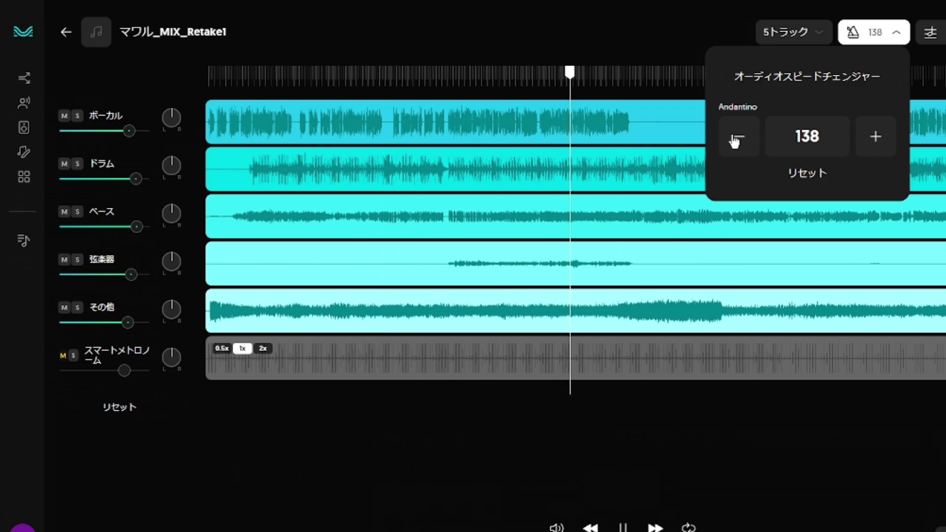
pyautogui.click(735, 140)
pyautogui.click(735, 140)
pyautogui.click(736, 140)
pyautogui.click(735, 139)
pyautogui.click(736, 140)
pyautogui.click(735, 140)
pyautogui.click(735, 141)
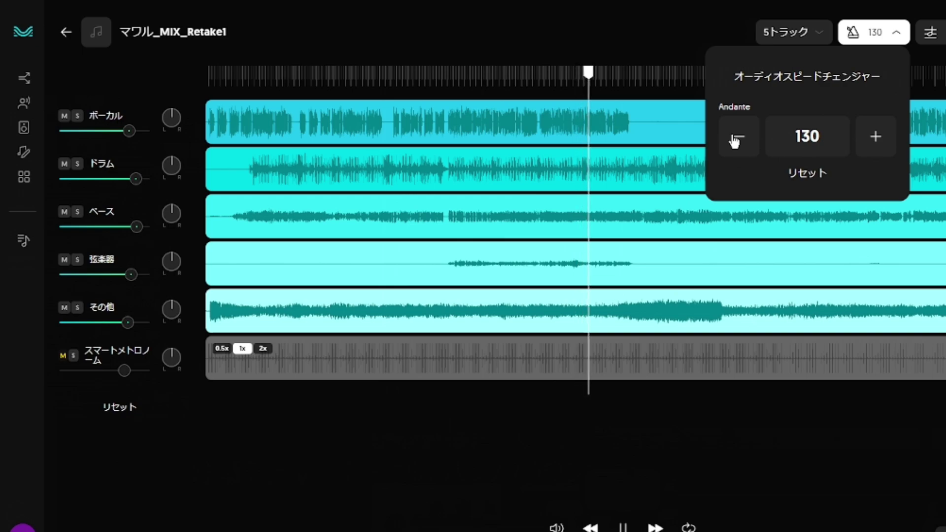
pyautogui.click(736, 141)
pyautogui.click(736, 141)
pyautogui.click(736, 141)
pyautogui.click(736, 141)
pyautogui.click(735, 140)
pyautogui.click(736, 140)
pyautogui.click(736, 140)
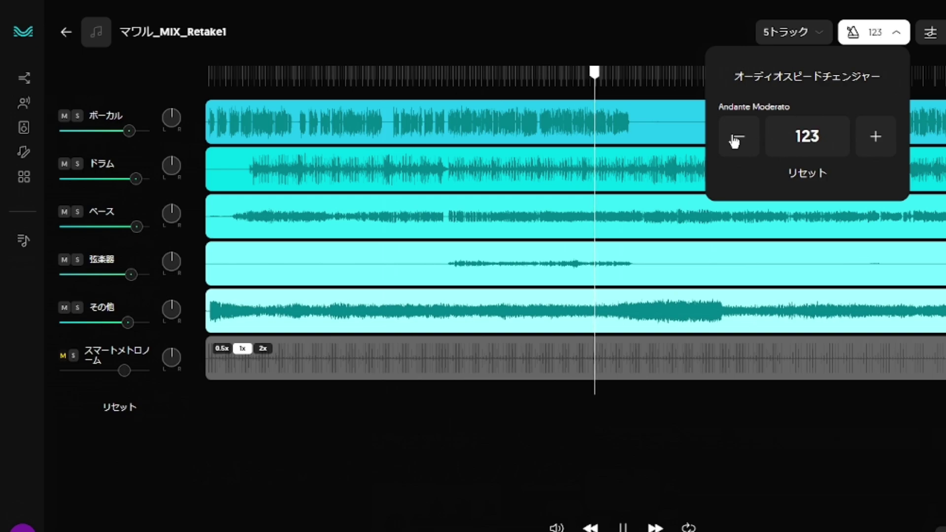
pyautogui.click(736, 140)
pyautogui.click(735, 140)
pyautogui.click(736, 140)
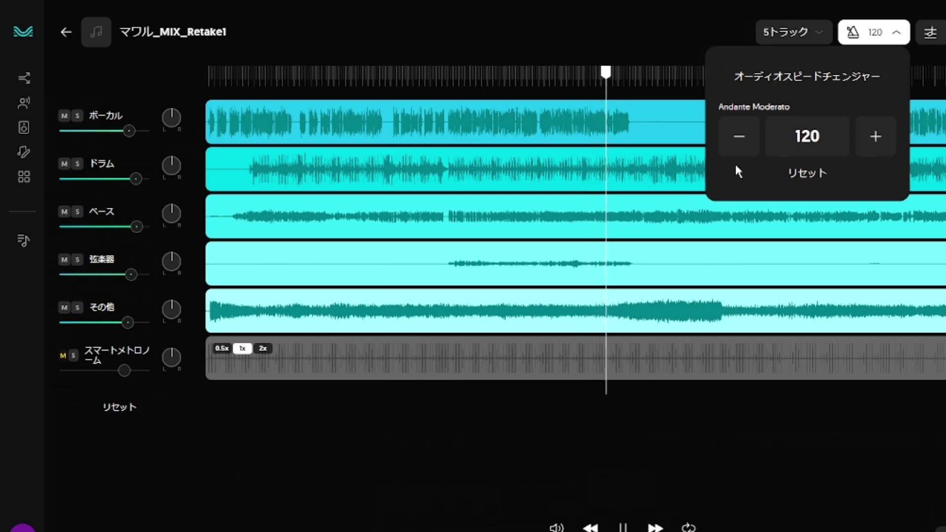
pyautogui.click(818, 176)
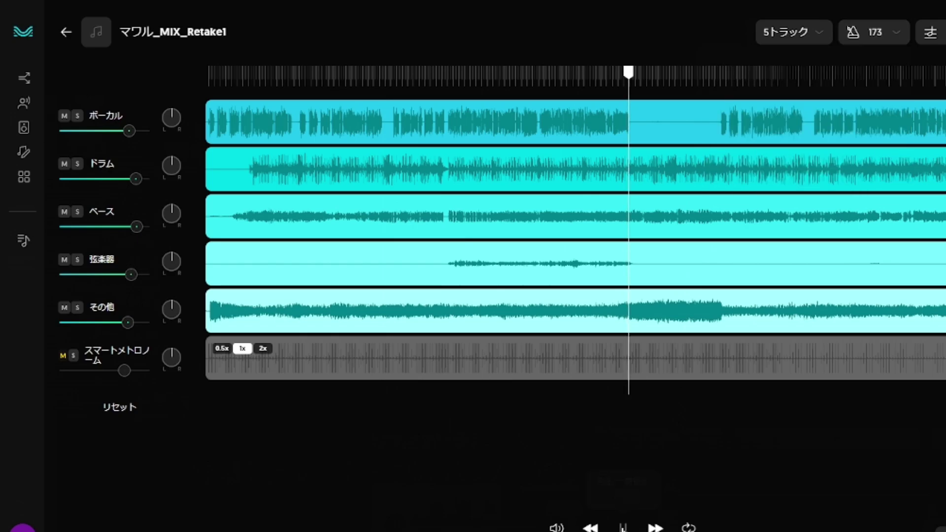
pyautogui.click(624, 529)
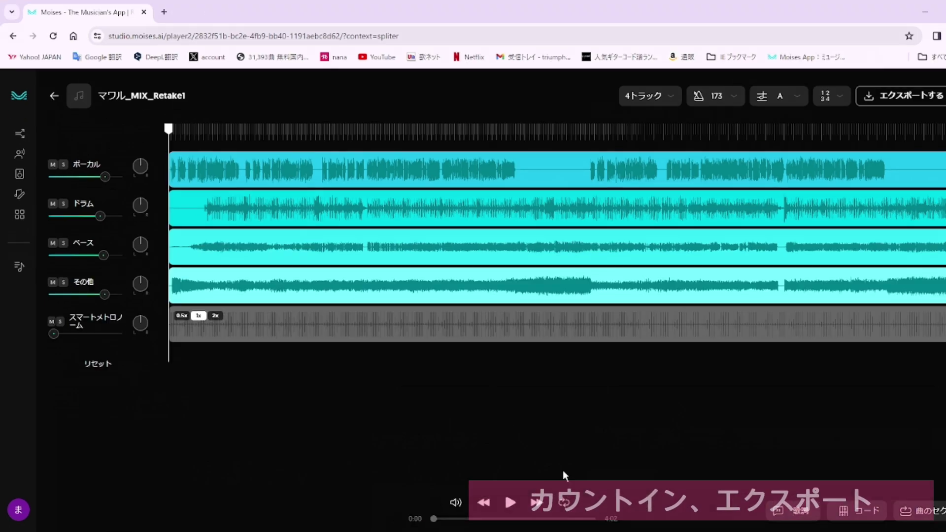
# - Turn on the count-in before playback for the 4-track version of the song and close the count-in settings
pyautogui.click(842, 100)
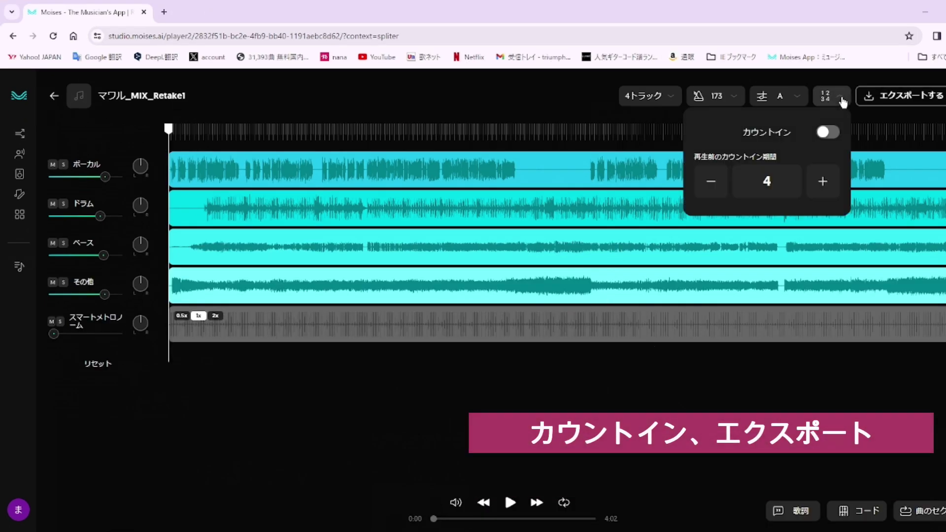
pyautogui.click(827, 134)
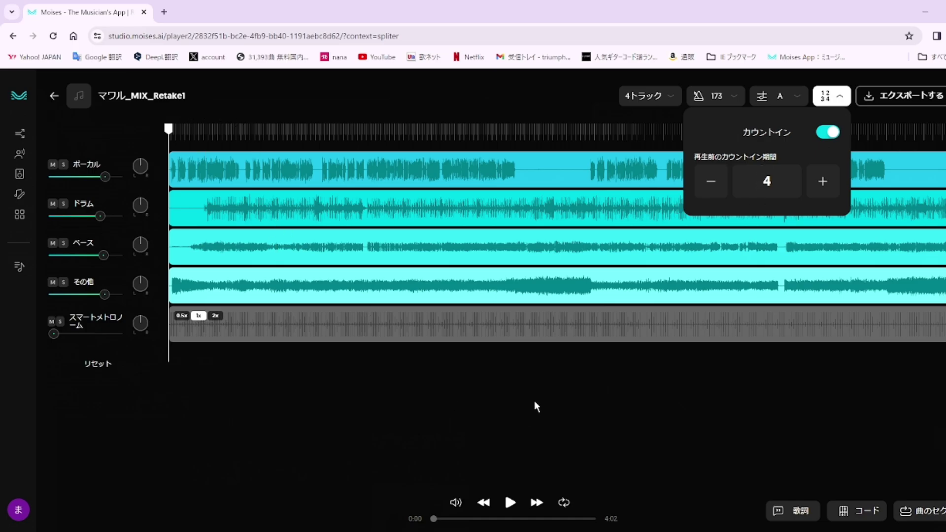
pyautogui.click(217, 108)
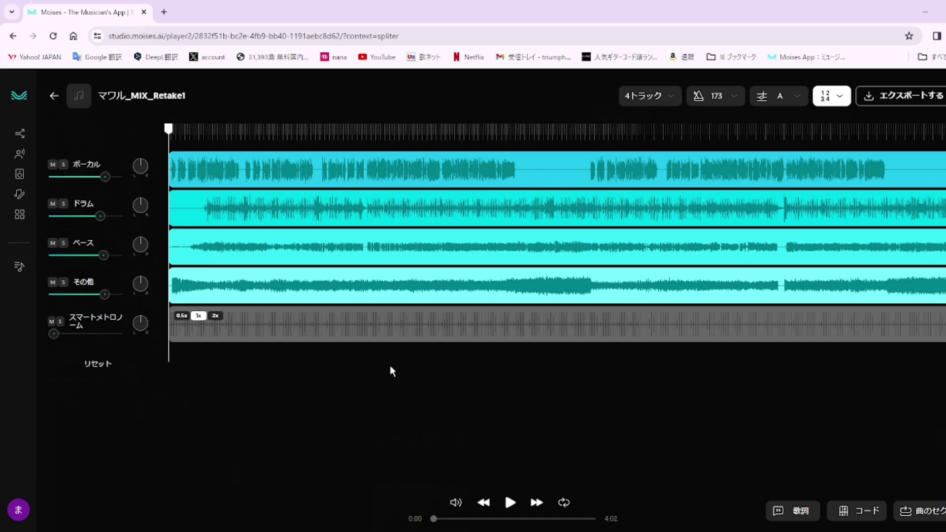
# - Play the song's start with the count-in, turn the count-in off and close its settings
pyautogui.click(511, 504)
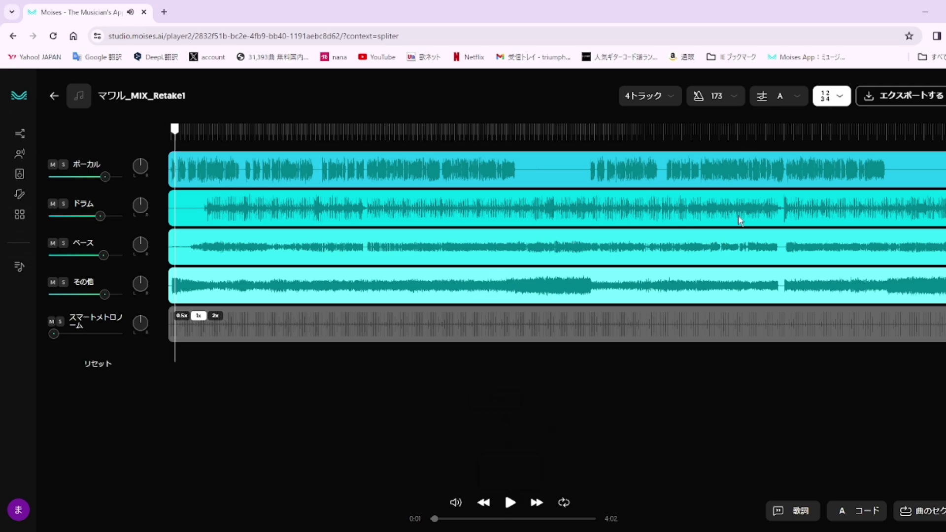
pyautogui.click(840, 96)
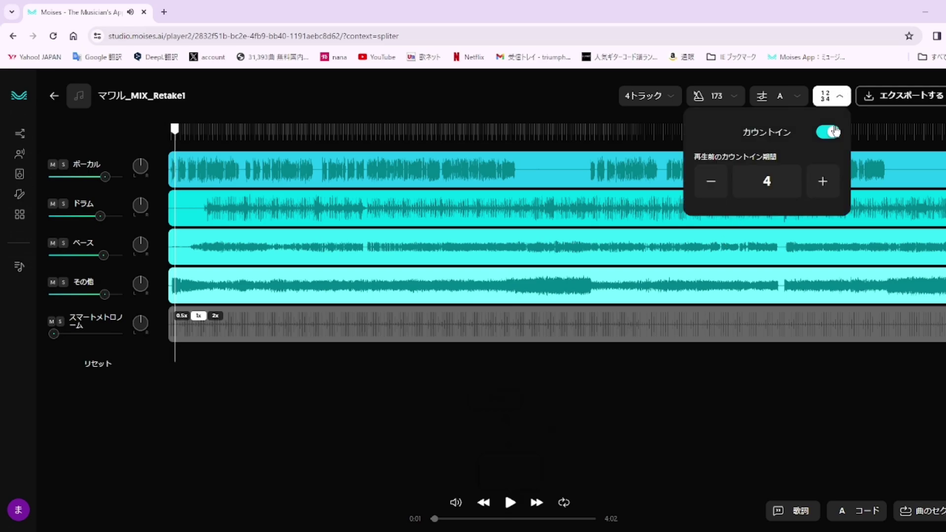
pyautogui.click(827, 133)
pyautogui.click(850, 111)
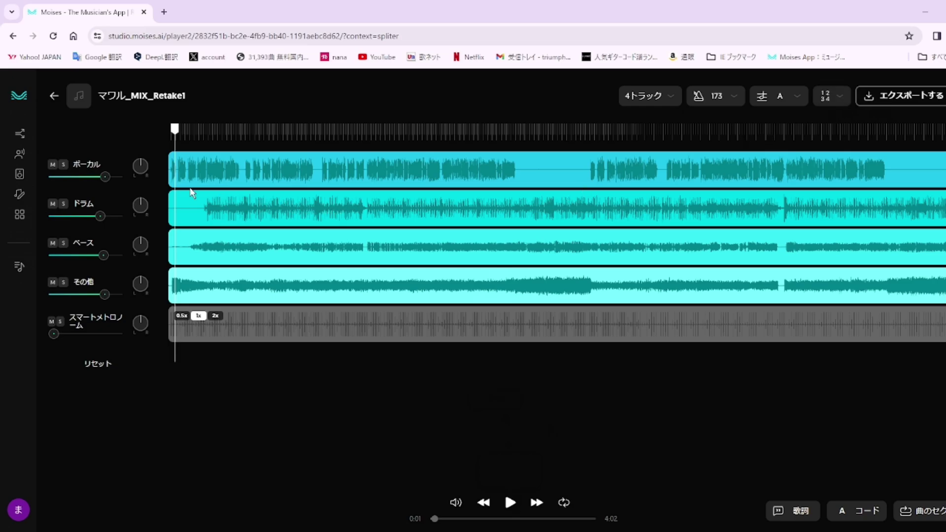
# - Try the WAV and MP3 export formats, settle on M4A and download the audio mix
pyautogui.click(918, 100)
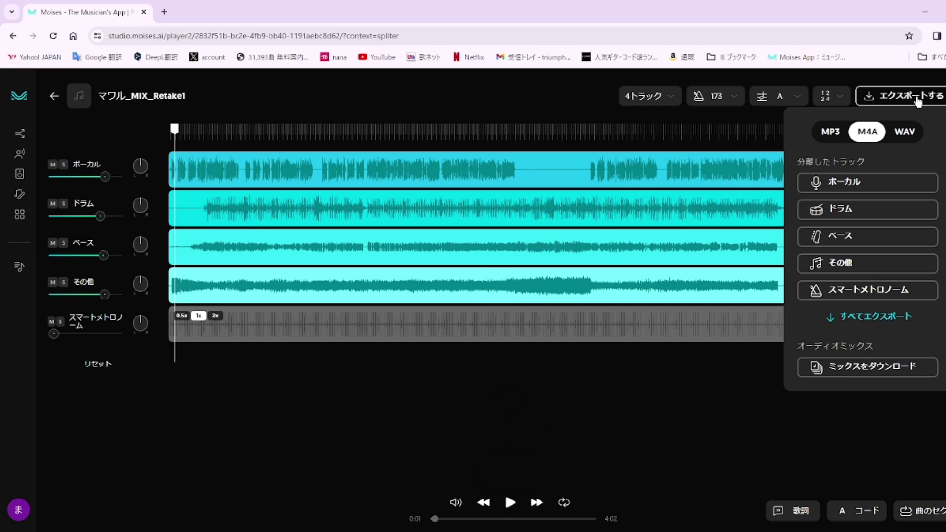
pyautogui.click(907, 133)
pyautogui.click(869, 132)
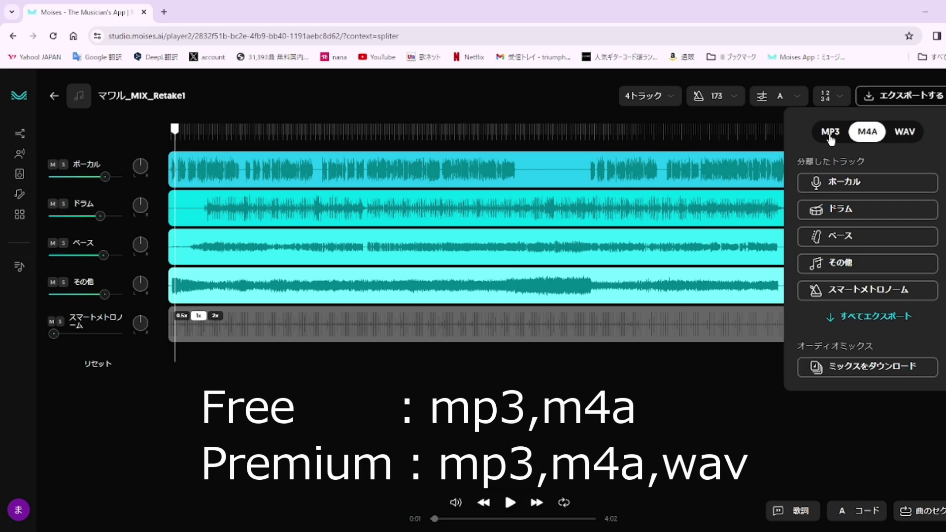
pyautogui.click(830, 132)
pyautogui.click(873, 136)
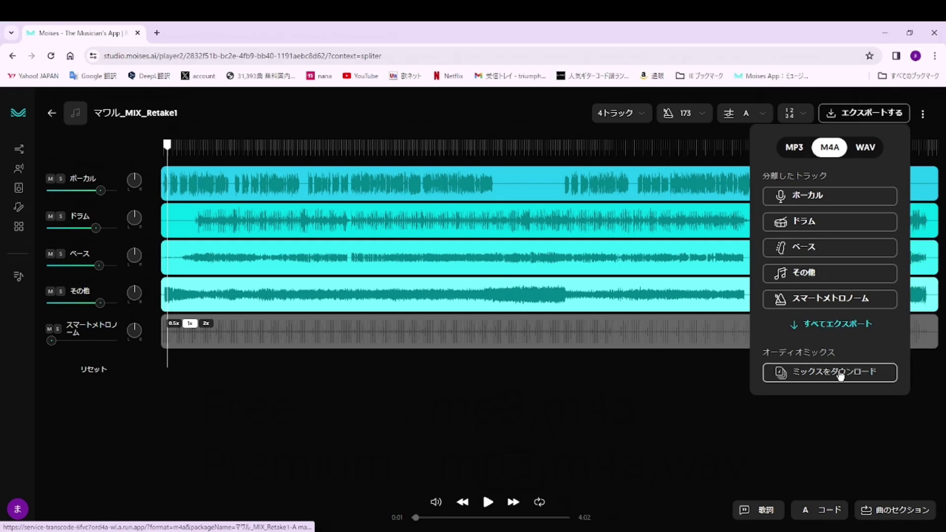
pyautogui.click(838, 379)
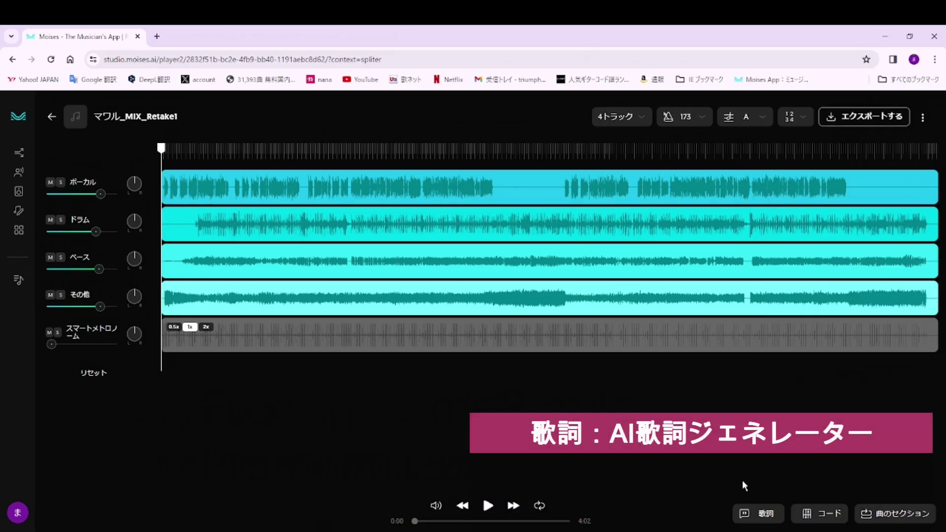
# - Open the transcribed lyrics, play the song's opening along with them for about 20 seconds, pause and read through the lines
pyautogui.click(763, 524)
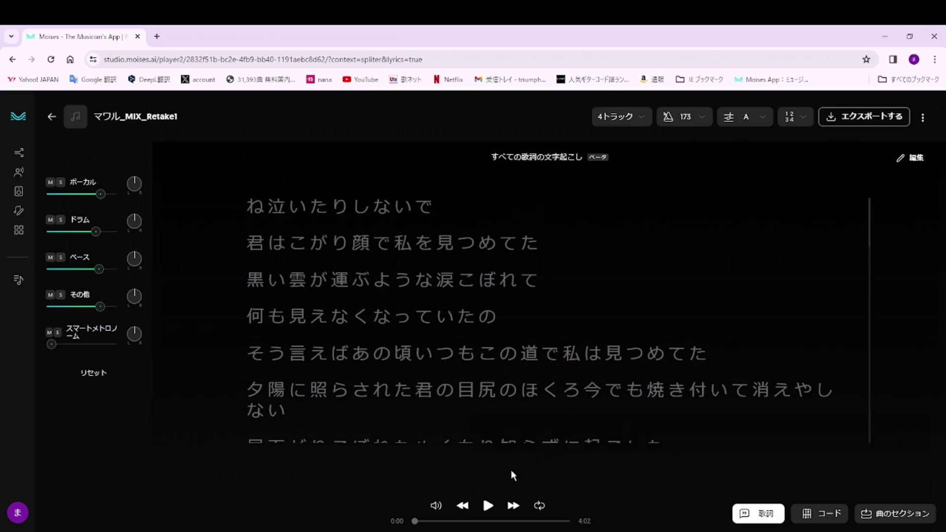
pyautogui.click(488, 507)
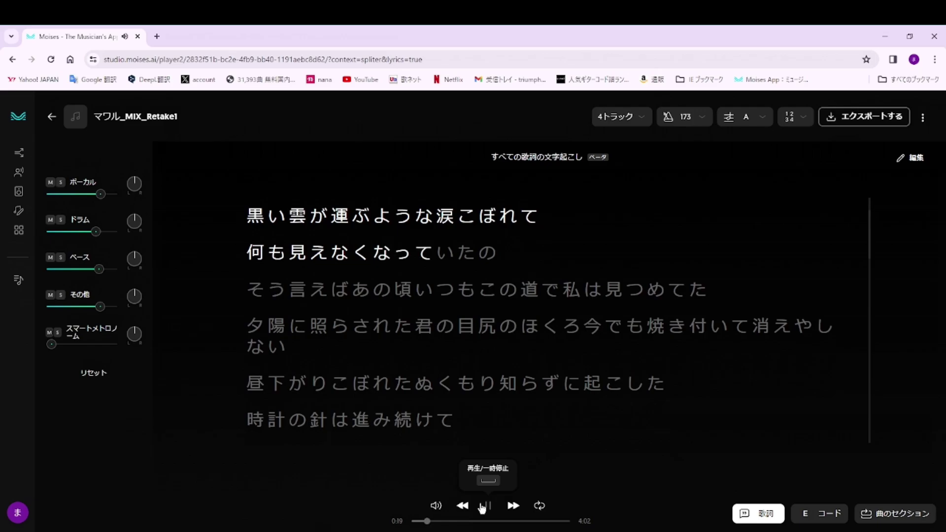
pyautogui.click(482, 508)
pyautogui.scroll(2, 610, 353)
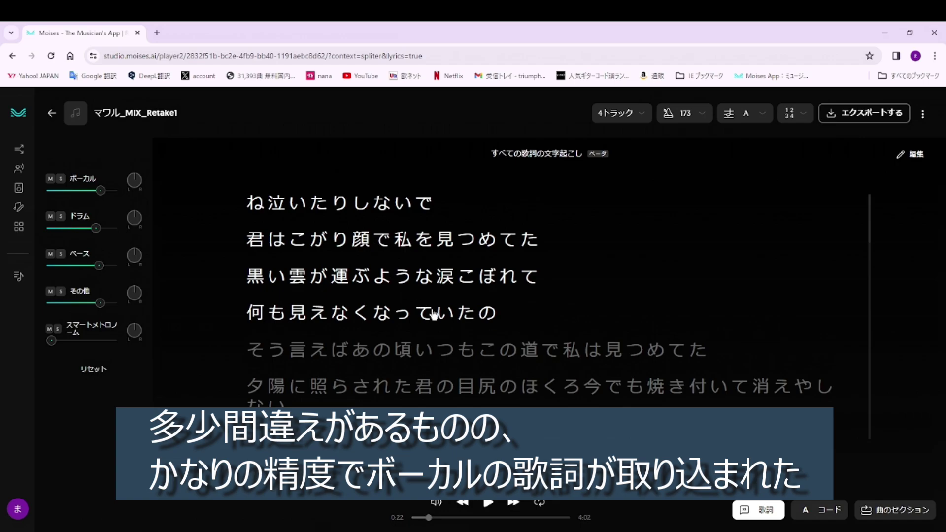
pyautogui.scroll(-2, 616, 348)
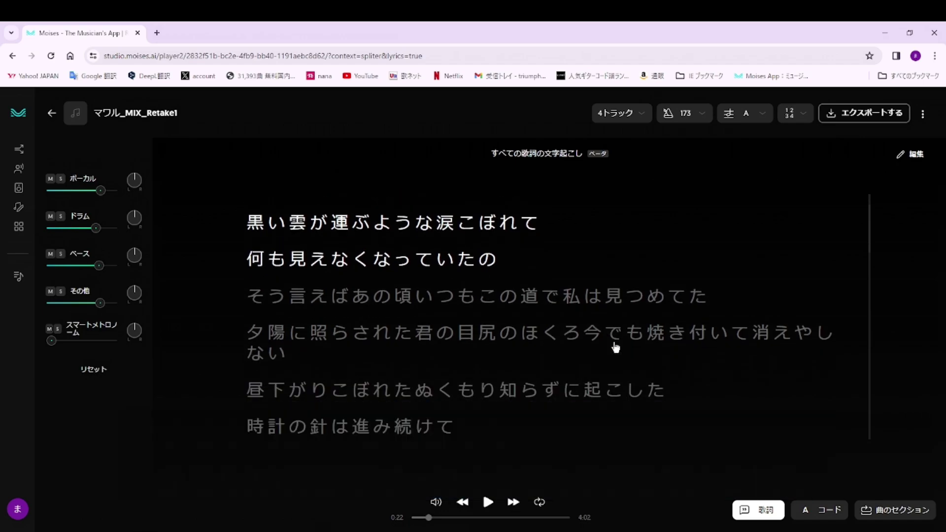
pyautogui.scroll(-1, 615, 347)
pyautogui.scroll(-2, 615, 347)
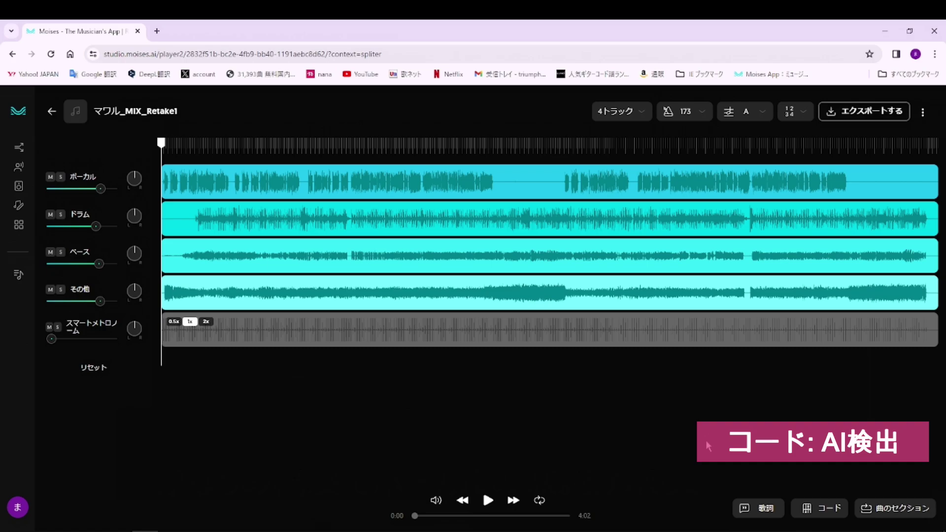
# - Show the detected chords, play the song's opening to follow the chord diagrams and pause playback
pyautogui.click(828, 515)
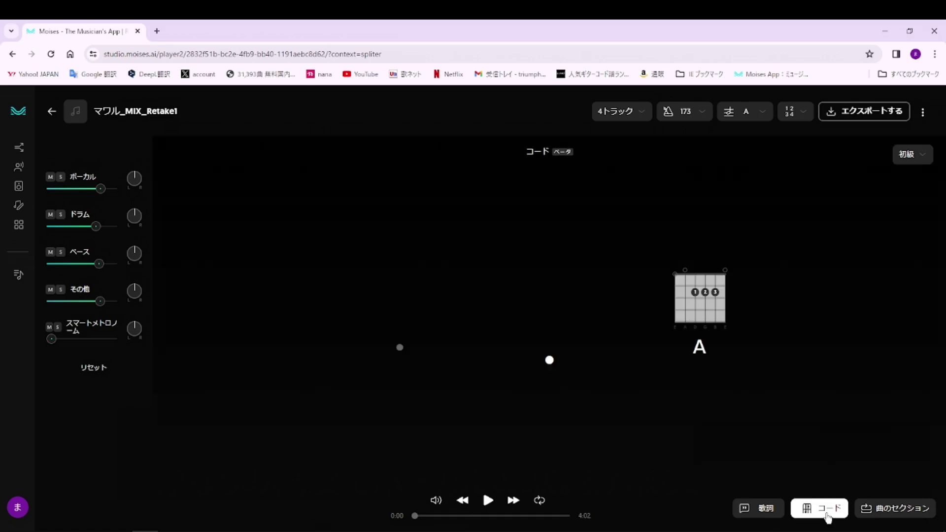
pyautogui.click(489, 502)
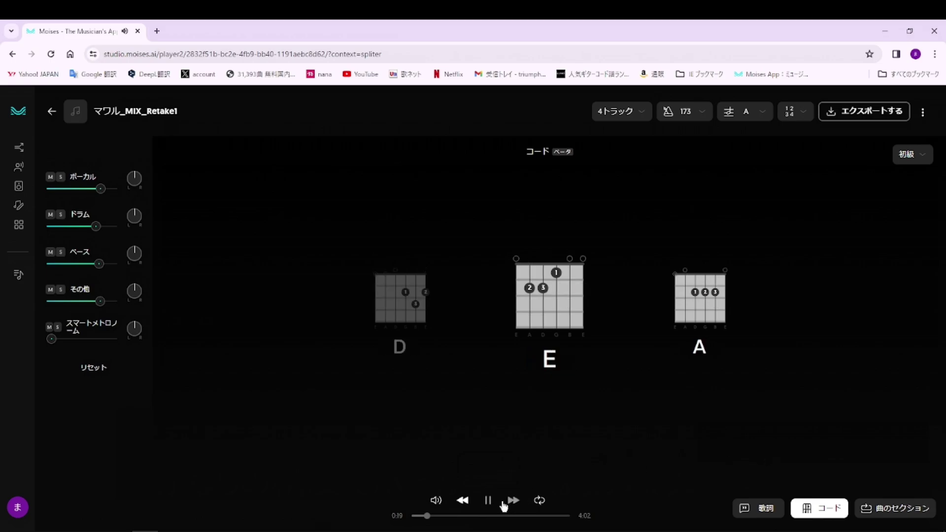
pyautogui.click(488, 500)
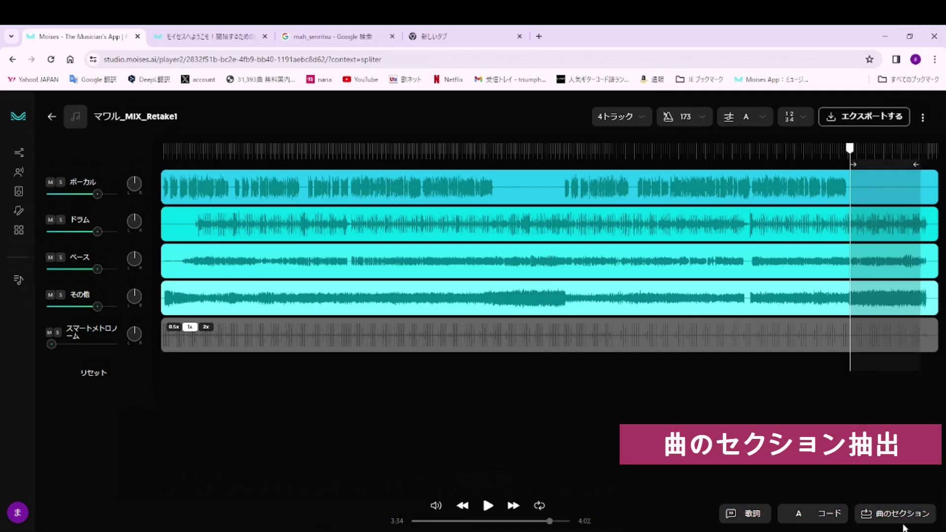
# - Show the song sections, start playback from the first A section and jump in order through the second A, B, C and D sections
pyautogui.click(902, 522)
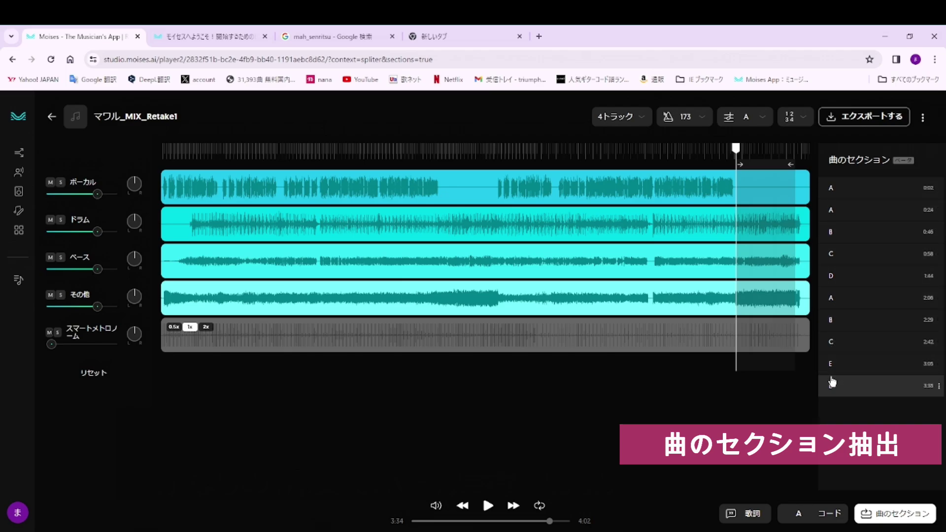
pyautogui.click(841, 195)
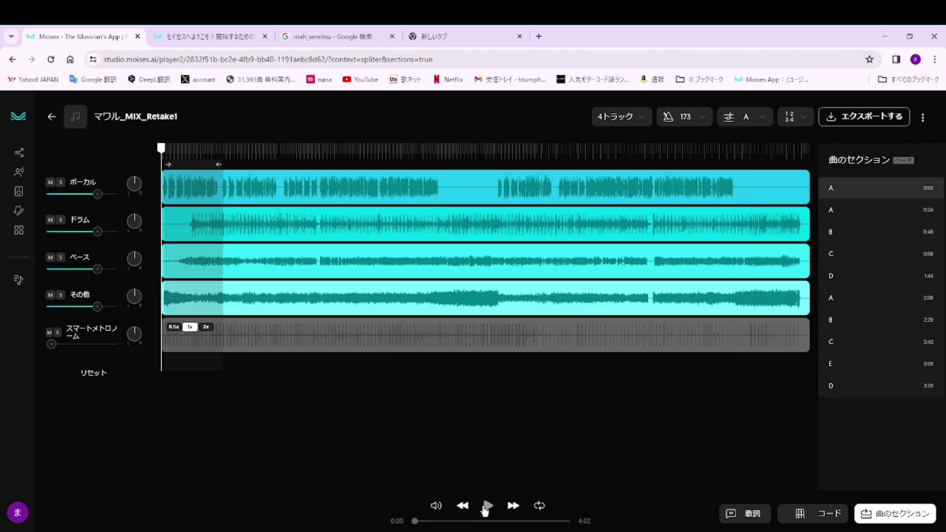
pyautogui.click(486, 509)
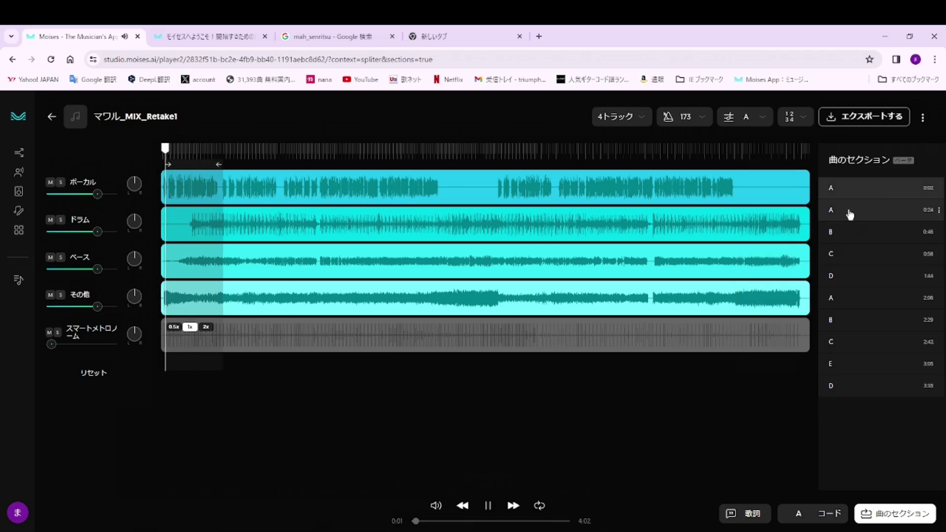
pyautogui.click(853, 217)
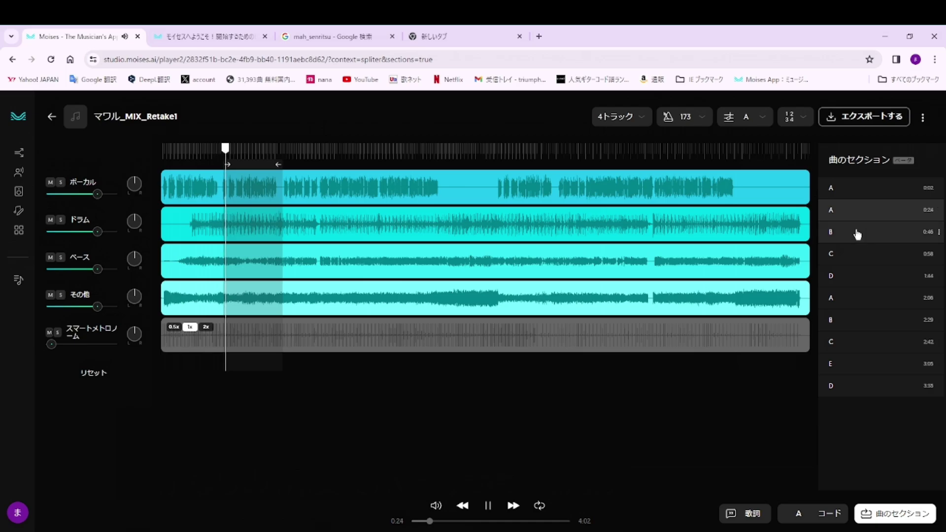
pyautogui.click(852, 237)
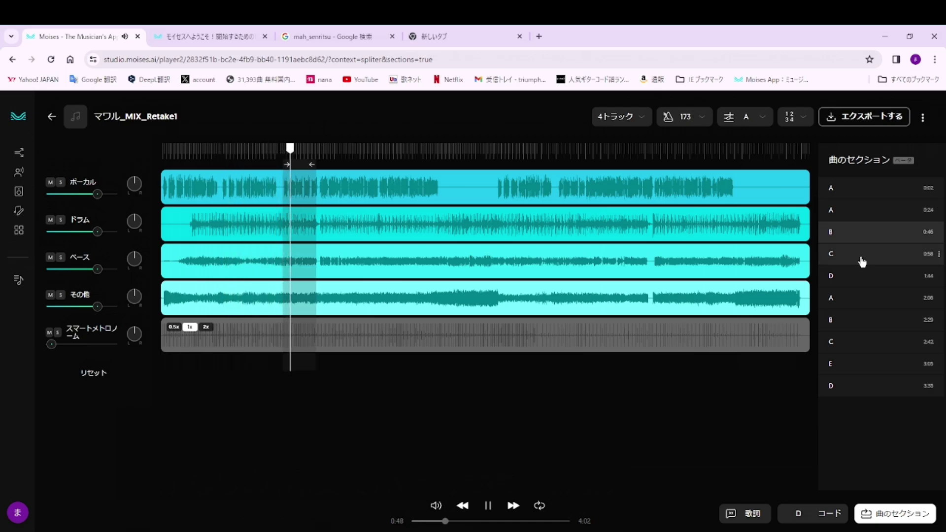
pyautogui.click(862, 260)
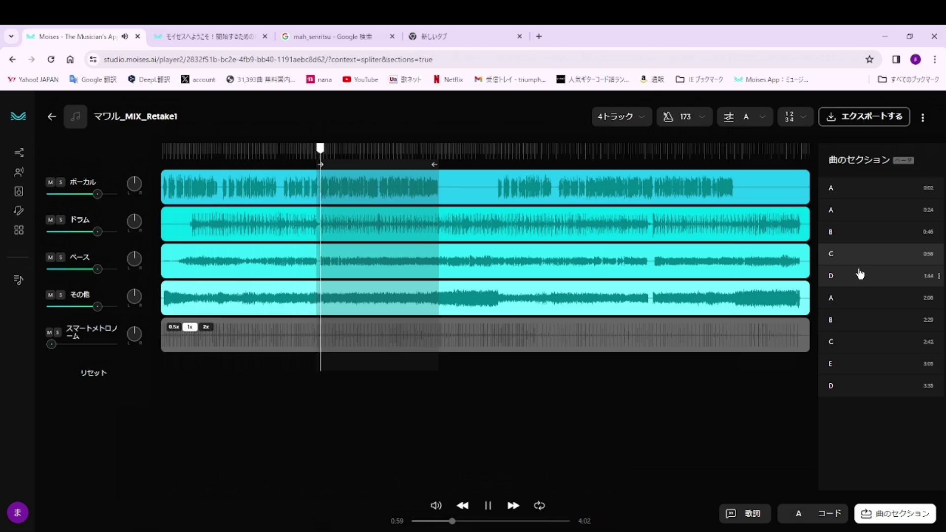
pyautogui.click(856, 281)
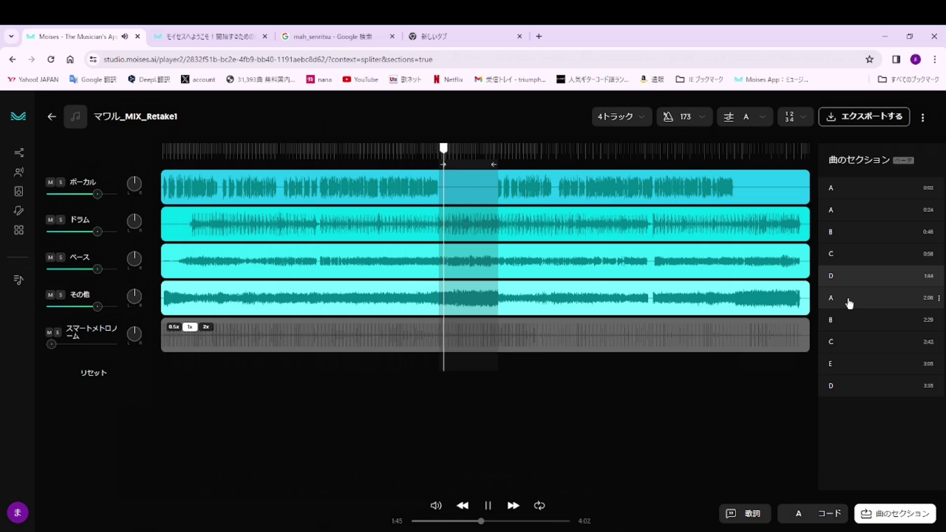
# - Jump through the remaining sections from A at 2:06 through B, C, E and the final D, and pause playback
pyautogui.click(849, 303)
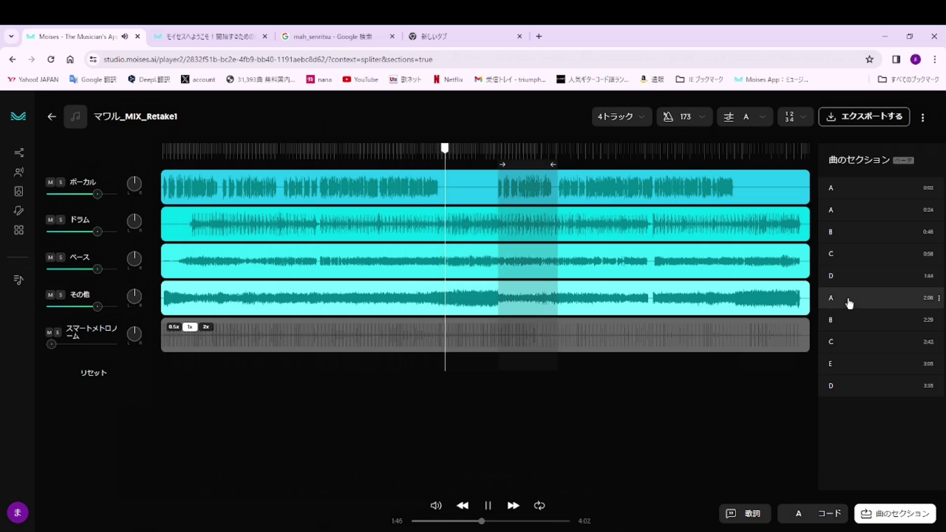
pyautogui.click(849, 325)
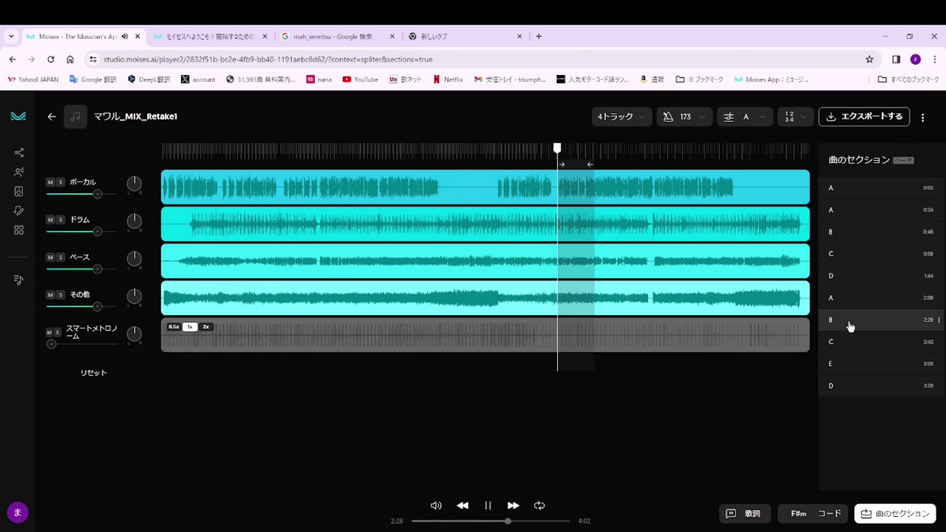
pyautogui.click(851, 353)
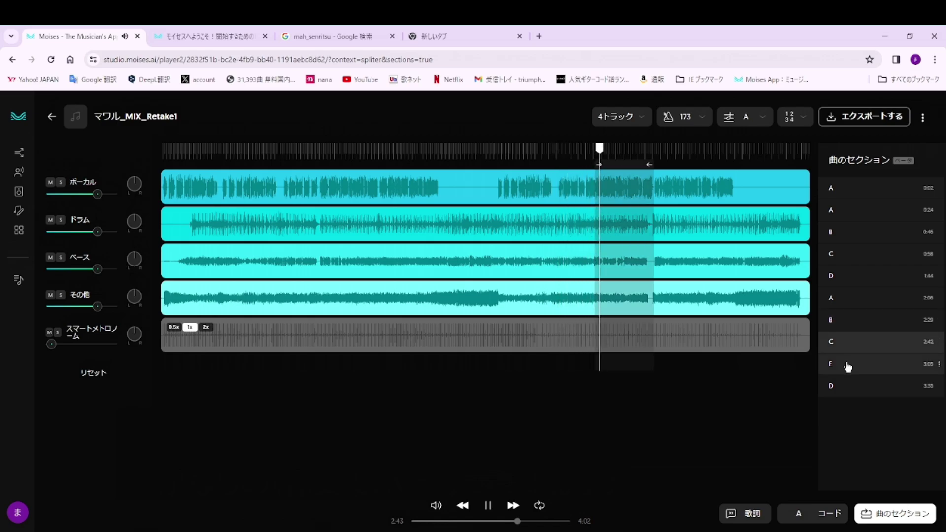
pyautogui.click(848, 366)
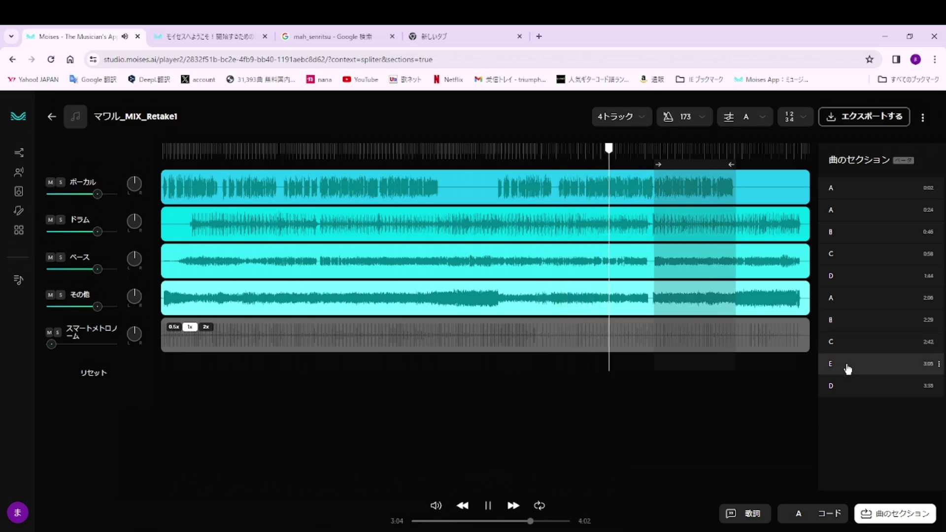
pyautogui.click(849, 396)
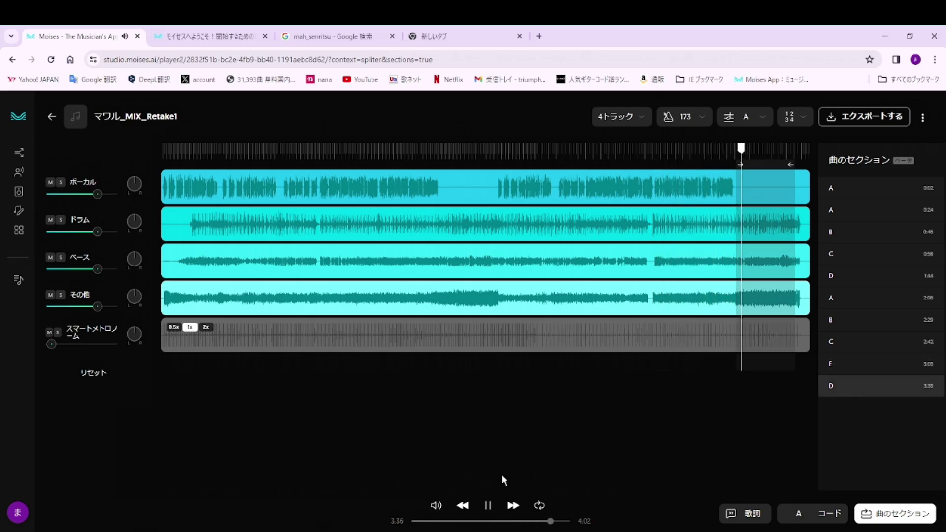
pyautogui.click(488, 506)
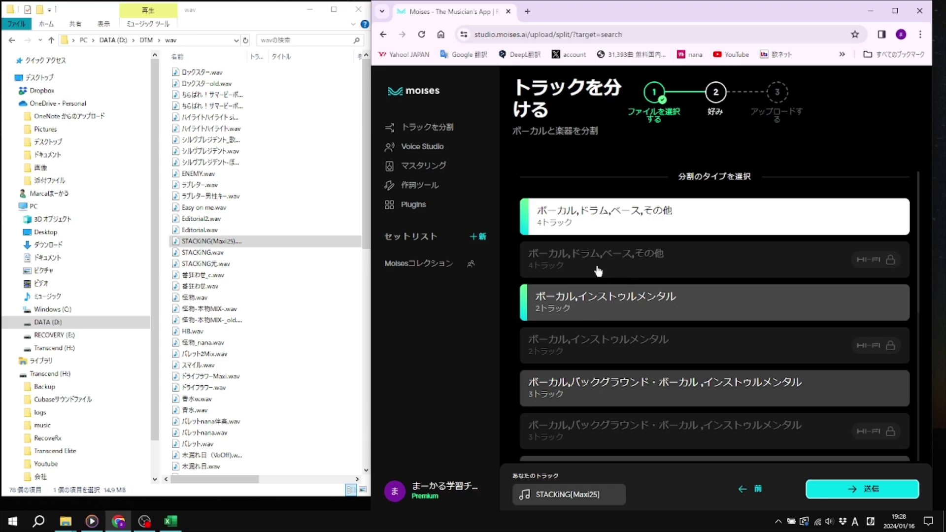
# - Choose the standard 5-track split into vocals, drums, bass, strings and other for STACKING(Maxi25) and submit it
pyautogui.scroll(-2, 615, 262)
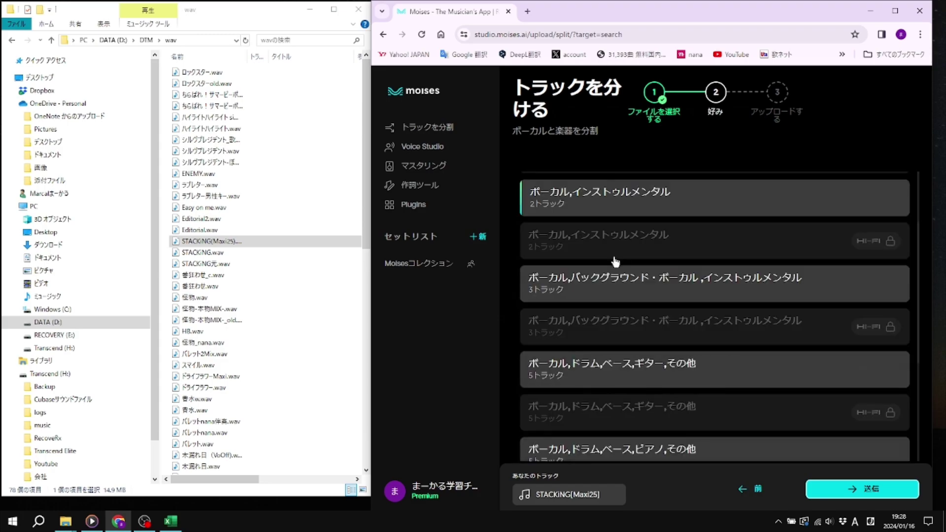
pyautogui.scroll(-2, 615, 266)
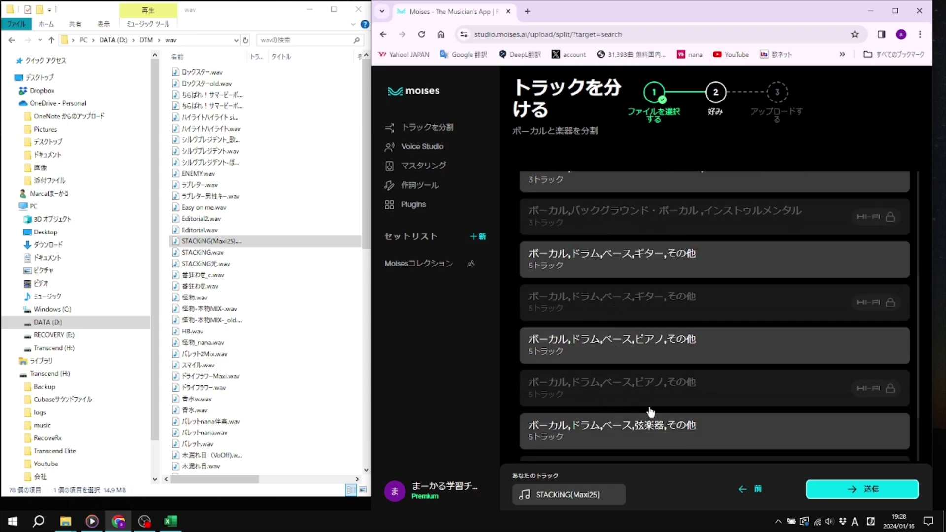
pyautogui.click(658, 425)
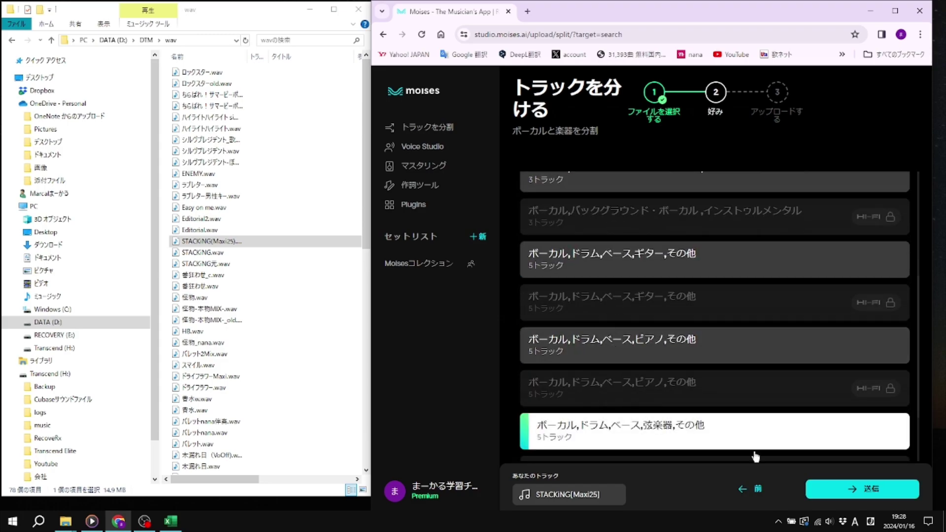
pyautogui.click(867, 489)
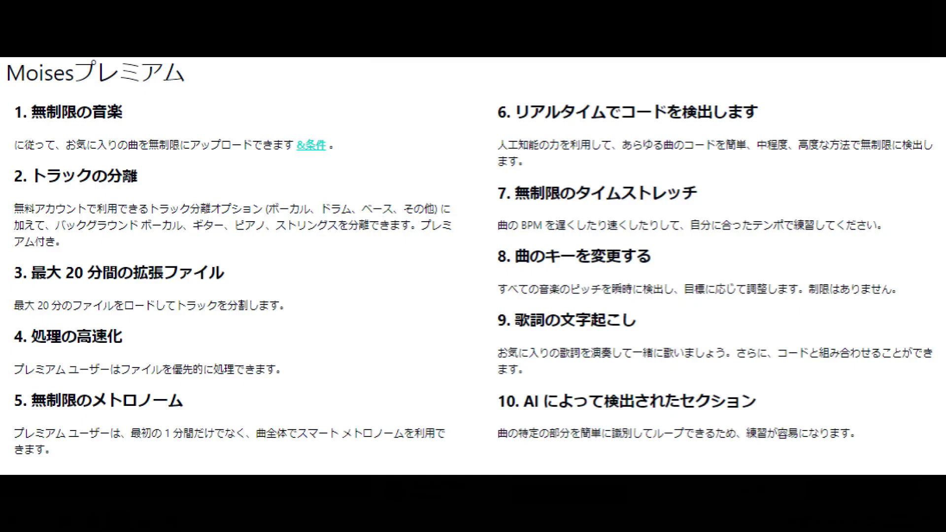